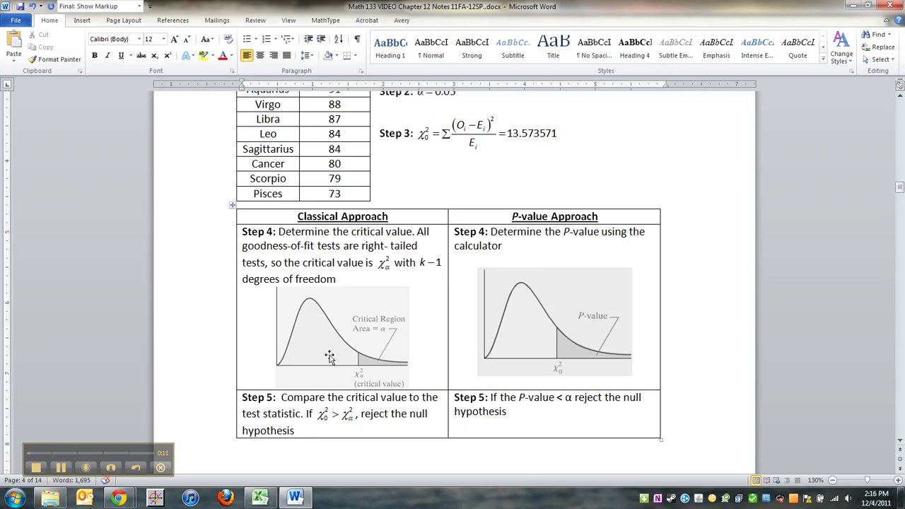
- Back in the Excel workbook, enter the label alpha in C16 with value 0.05 in D16
scroll(332, 362, up, 1)
scroll(333, 361, down, 1)
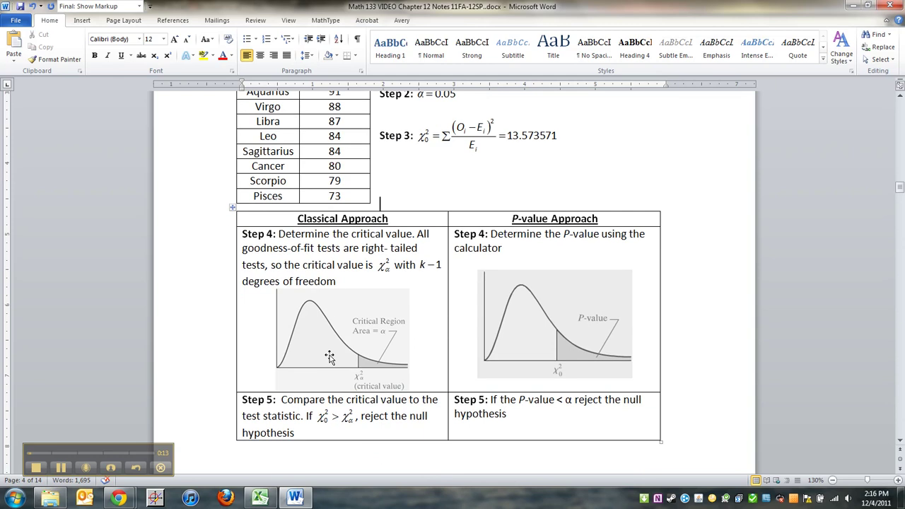
scroll(329, 357, down, 1)
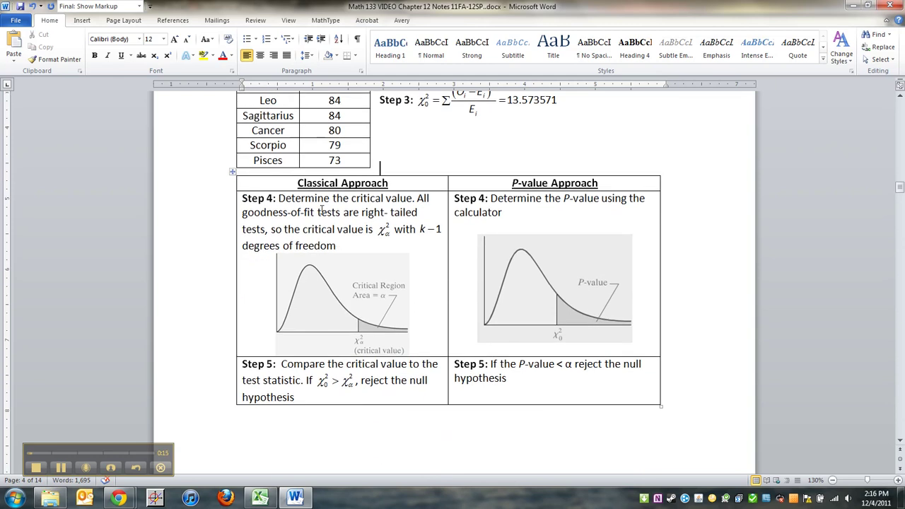
click(319, 212)
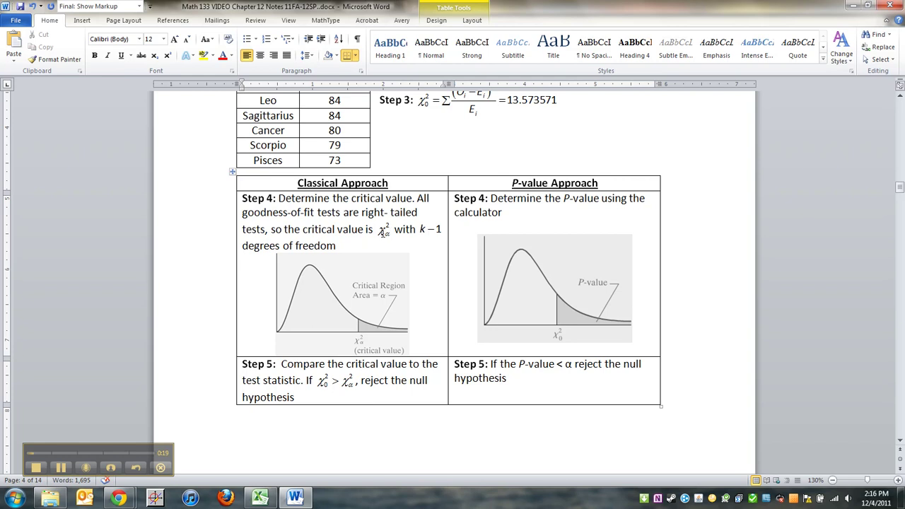
mouse_move(261, 502)
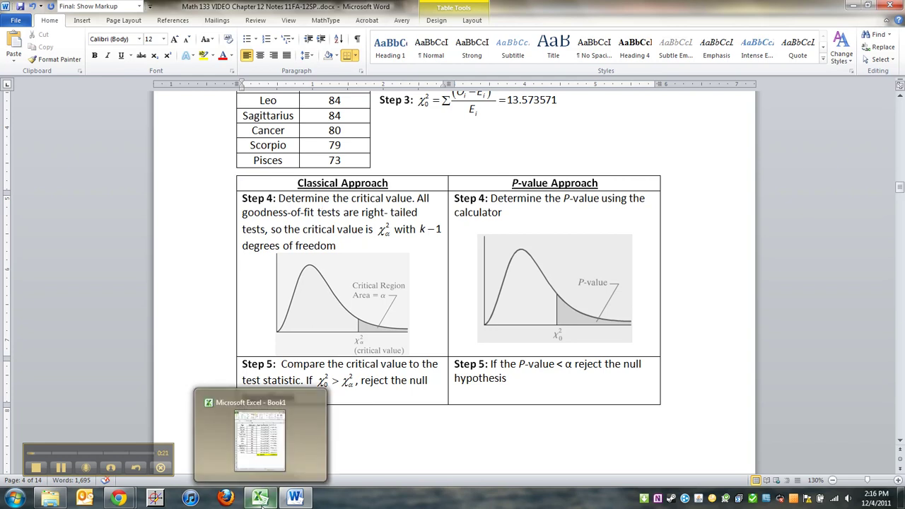
click(260, 435)
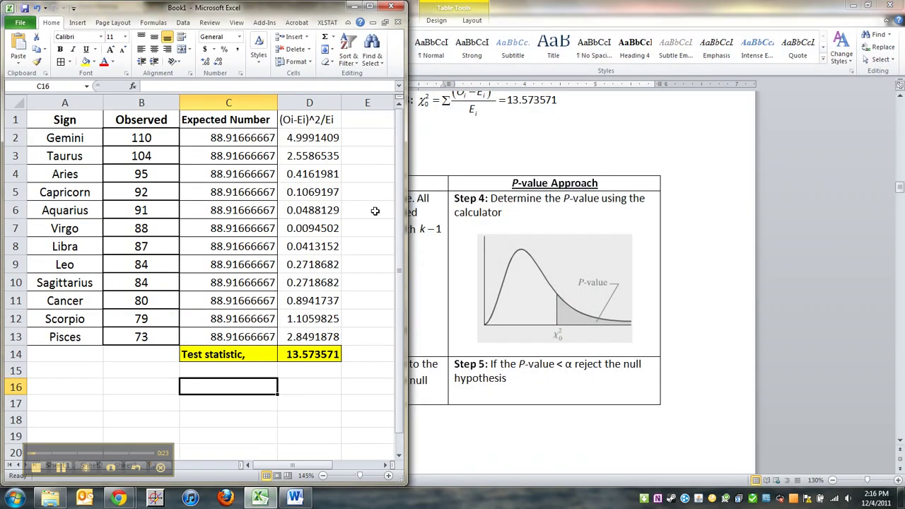
text(alpha)
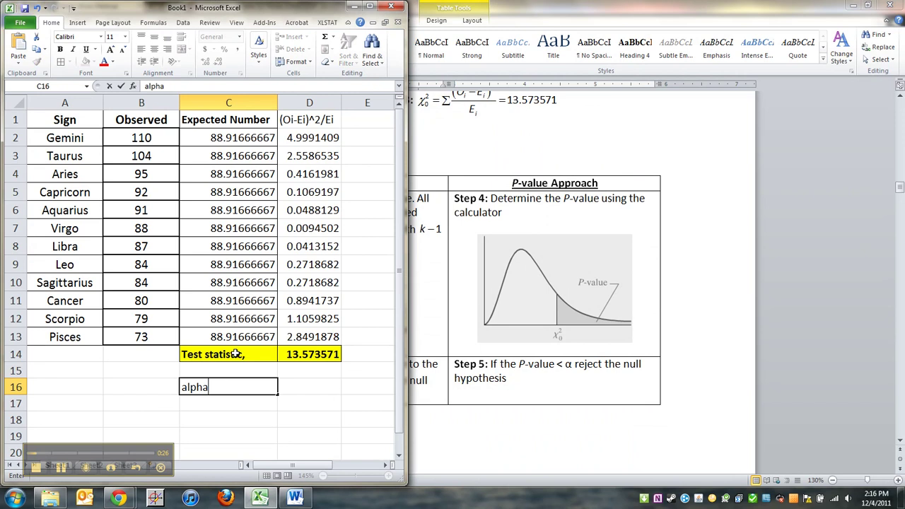
key(Tab)
text(0.05)
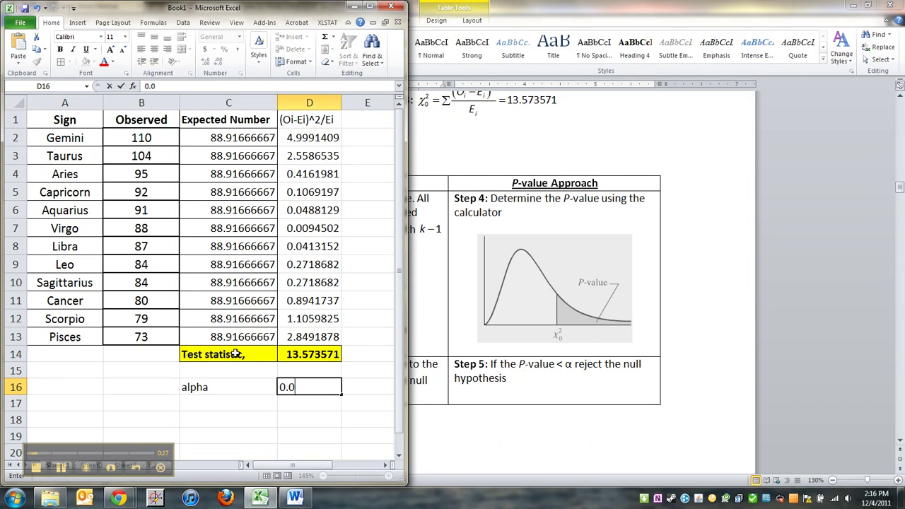
key(Return)
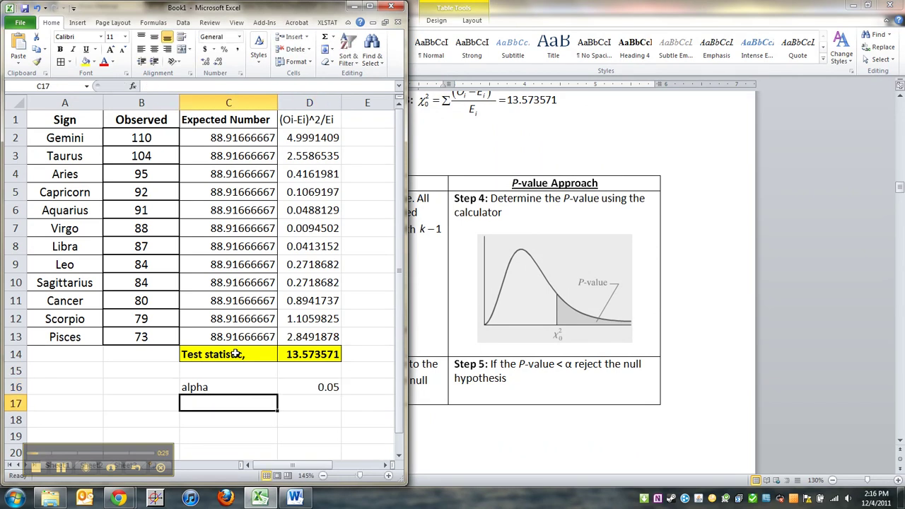
- Add a bold 'Step 4:' label in B18 and 'Critical value' in C18
key(Up)
key(Left)
key(Down)
key(Down)
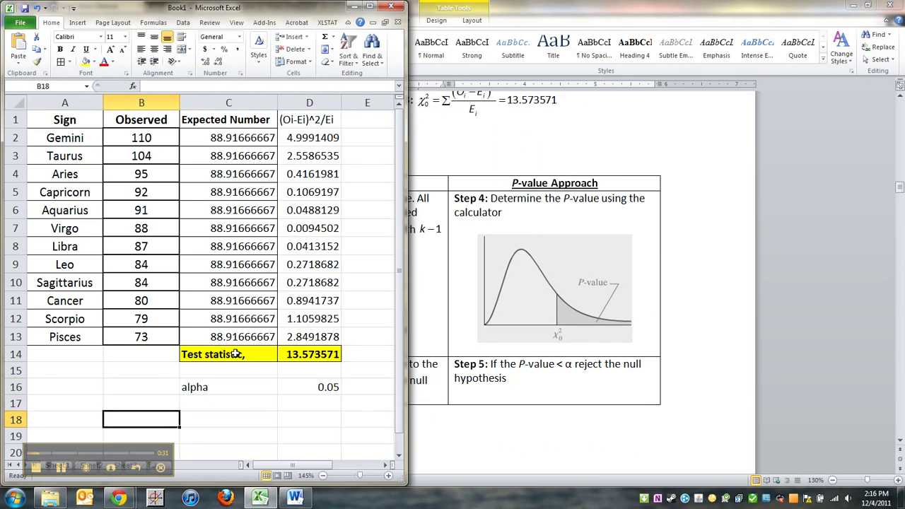
key(ctrl+b)
text(Step)
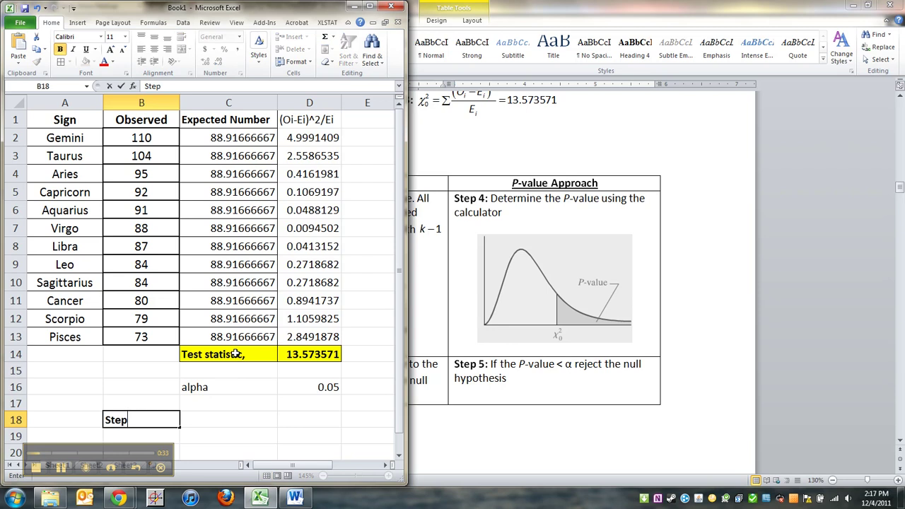
text( 4:)
key(Tab)
text(Cri)
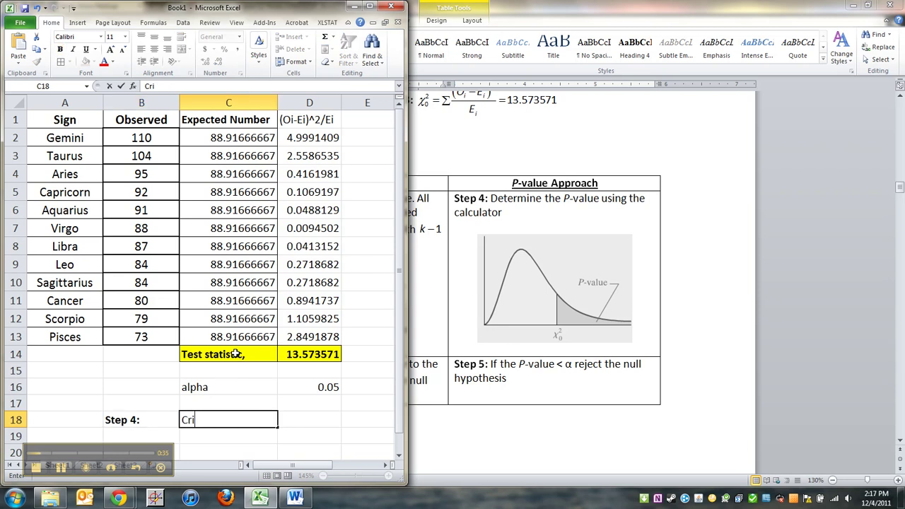
text(tical value)
key(Tab)
text(=CHI)
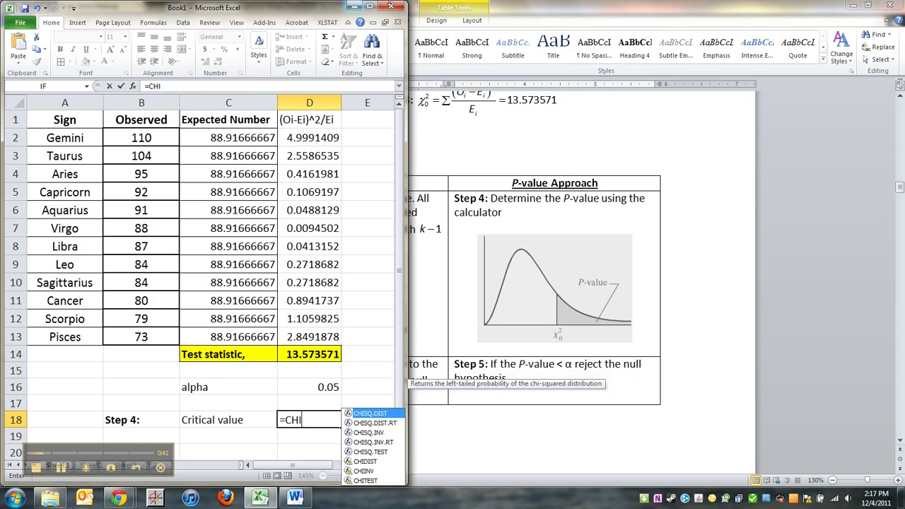
- Enter =CHISQ.INV.RT(D16,COUNT(B2:B13)-1) in D18, giving the critical value 19.675138
click(369, 7)
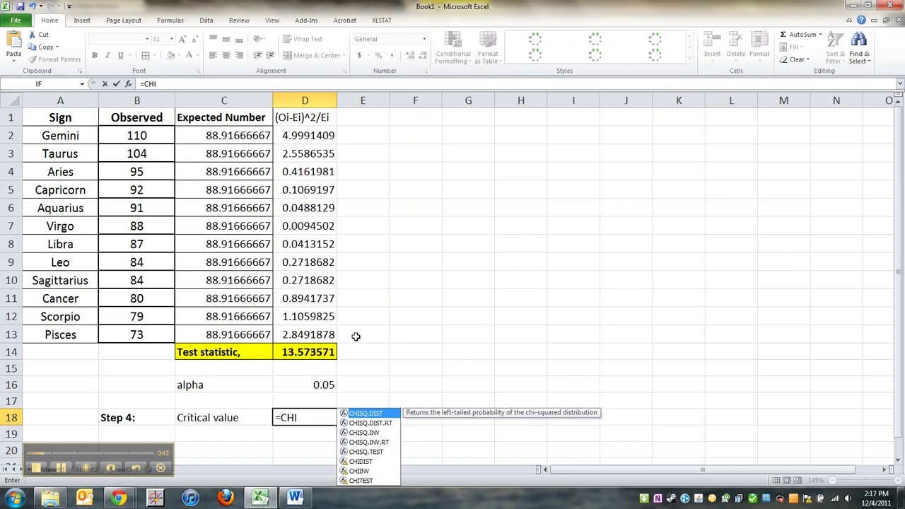
scroll(353, 337, down, 3)
scroll(355, 337, up, 1)
scroll(358, 341, up, 3)
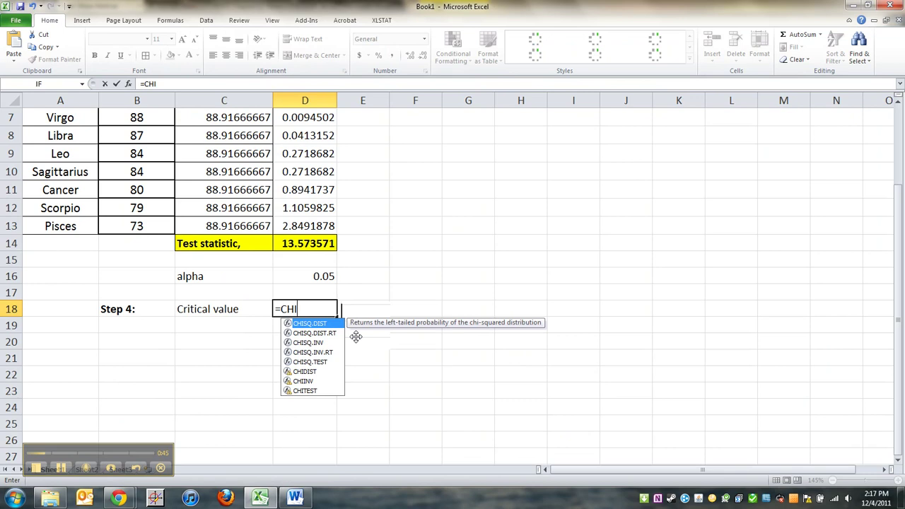
text(.)
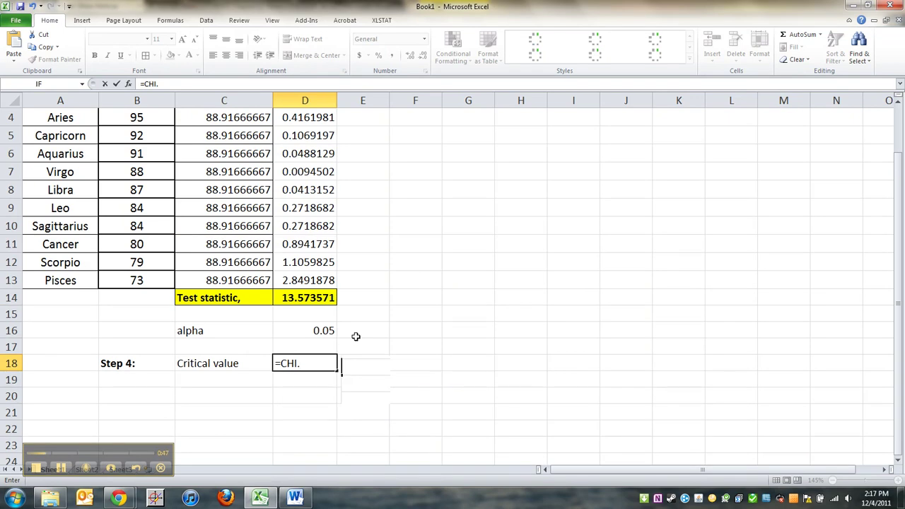
key(BackSpace)
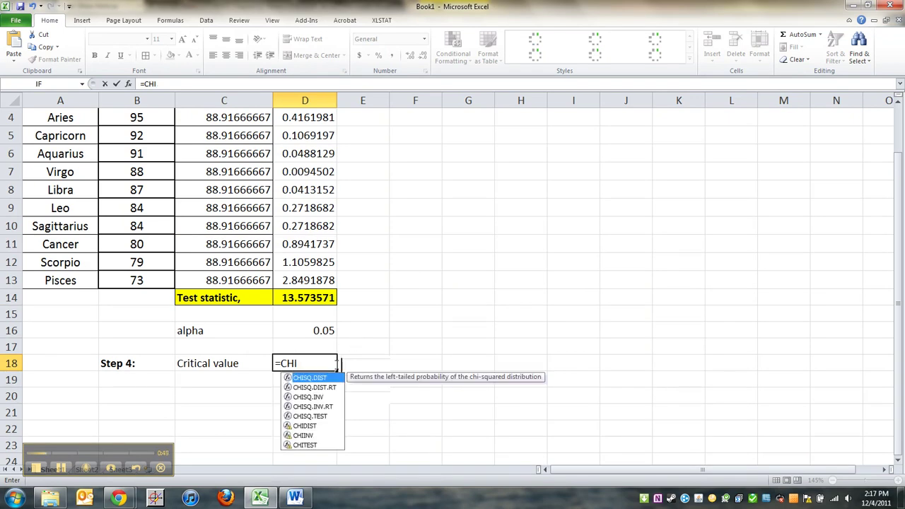
double_click(309, 407)
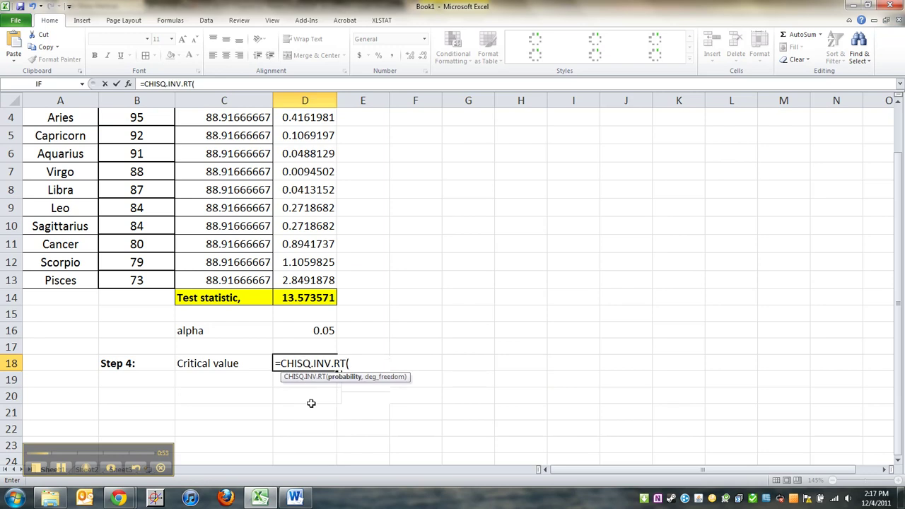
click(318, 331)
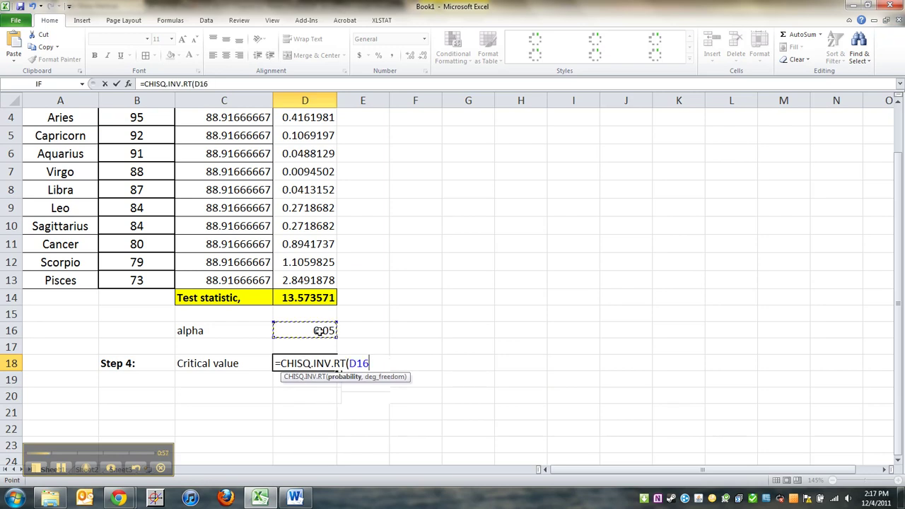
text(,)
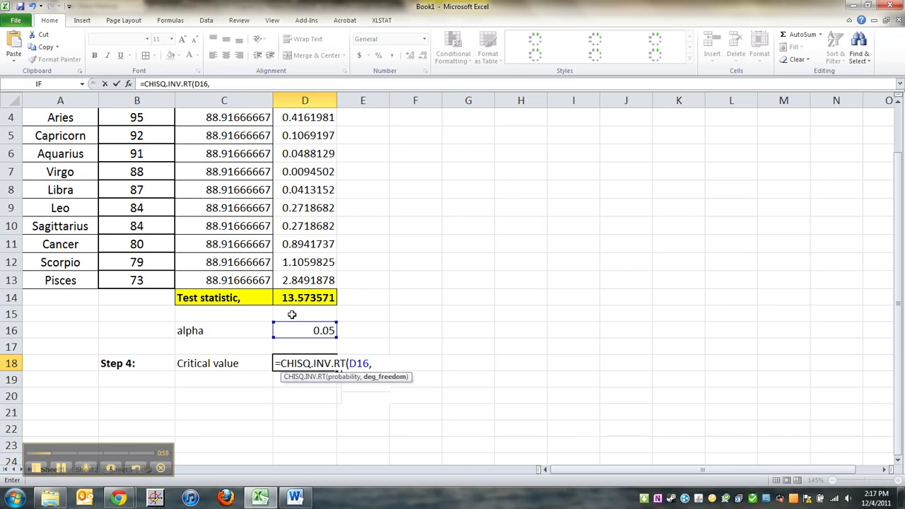
text(COUNT)
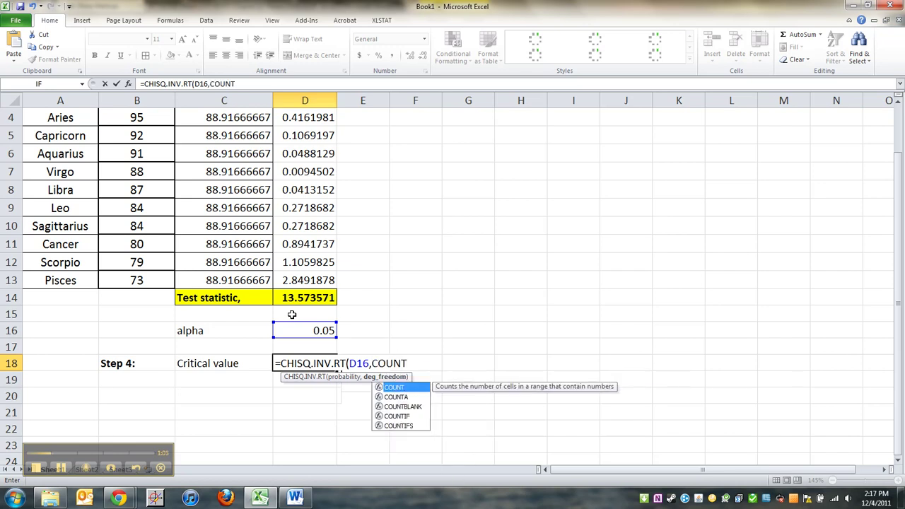
text(()
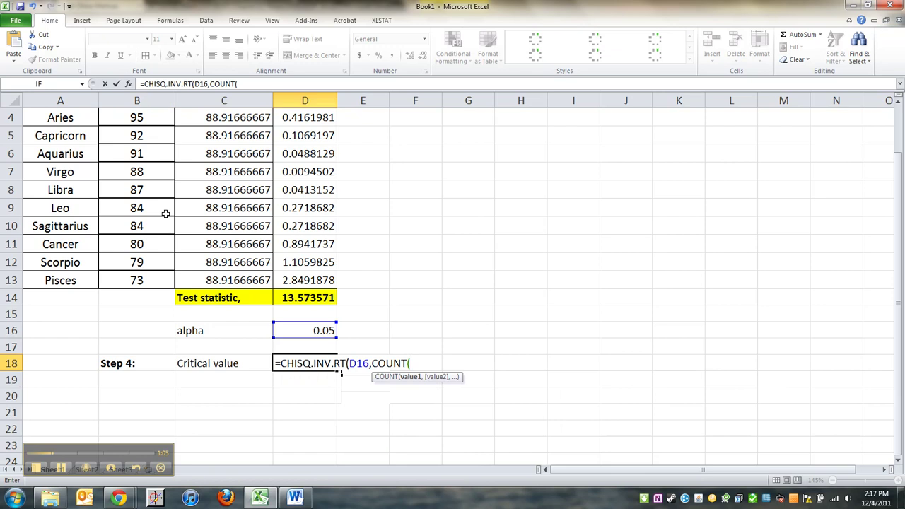
scroll(173, 197, up, 1)
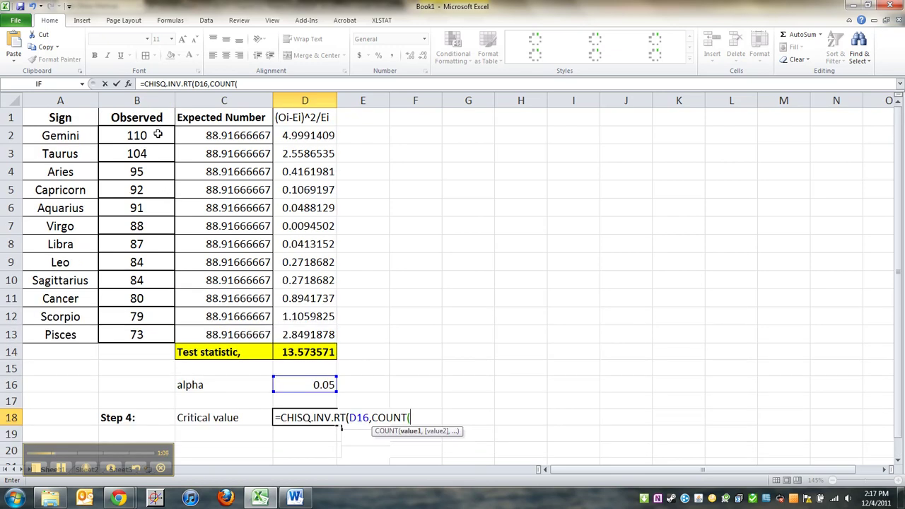
drag(124, 137, 136, 335)
text())
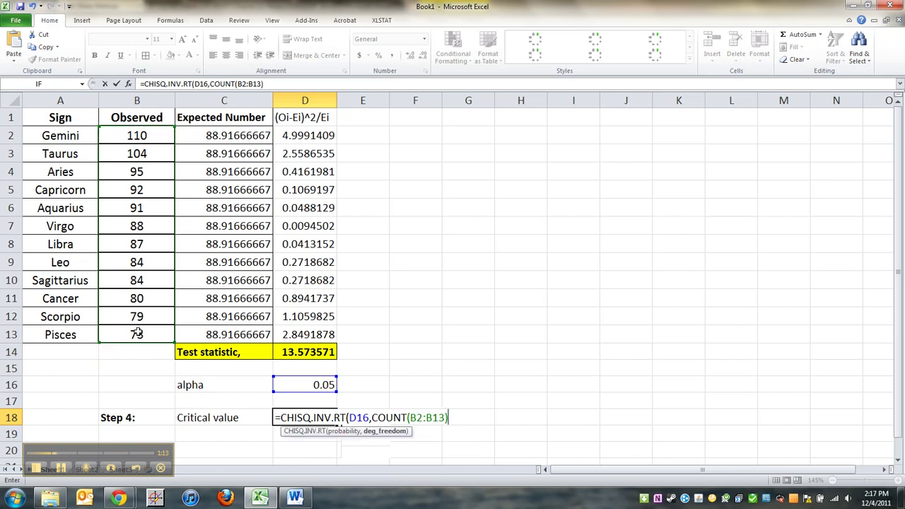
text(-1))
key(Return)
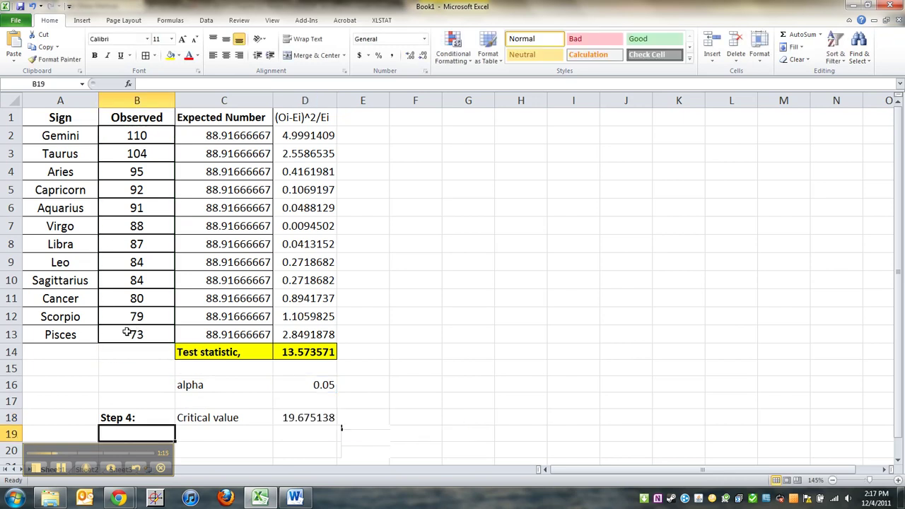
- Label A15 'n' and enter =COUNT(B2:B13) in B15, returning 12 observations
click(131, 380)
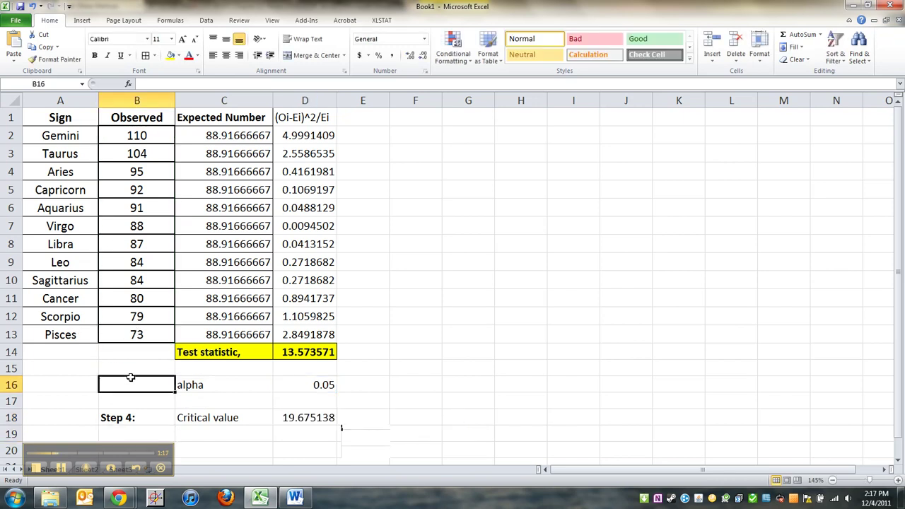
click(182, 367)
click(80, 368)
text(Count)
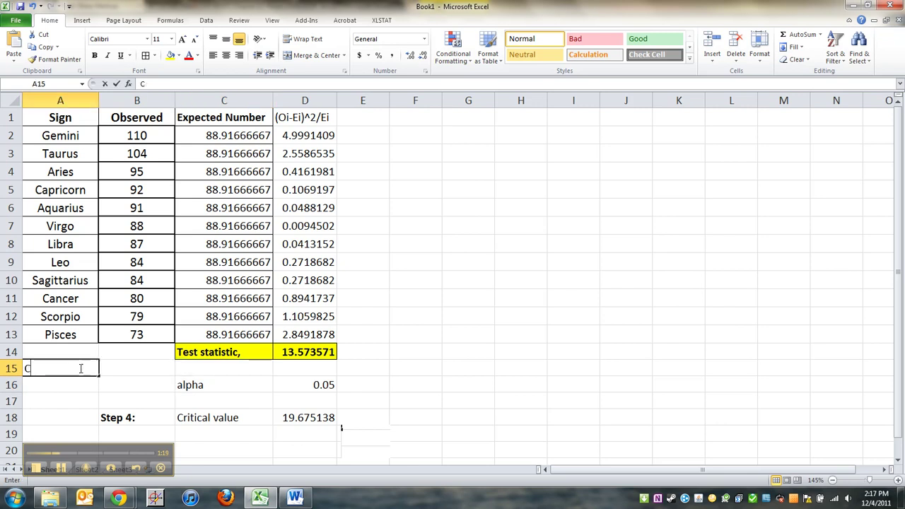
key(BackSpace)
key(BackSpace)
key(BackSpace)
key(BackSpace)
key(BackSpace)
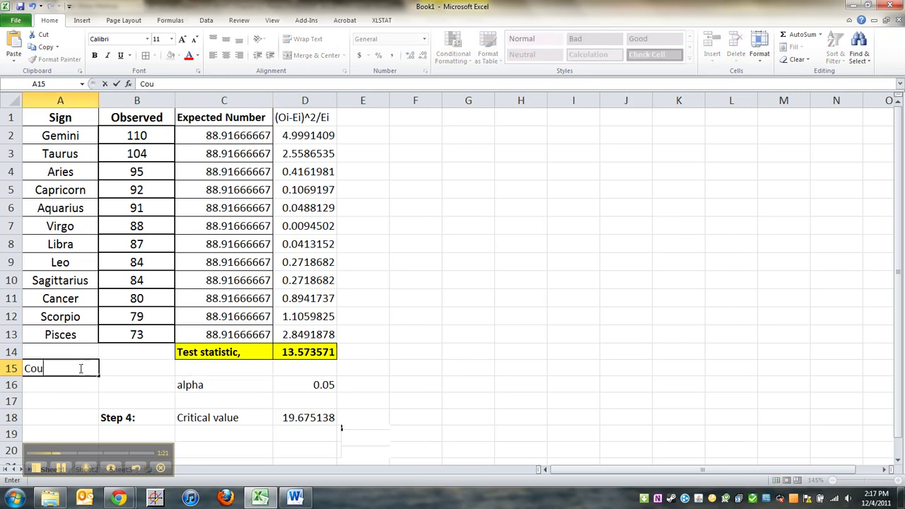
text(n)
key(Tab)
text(=)
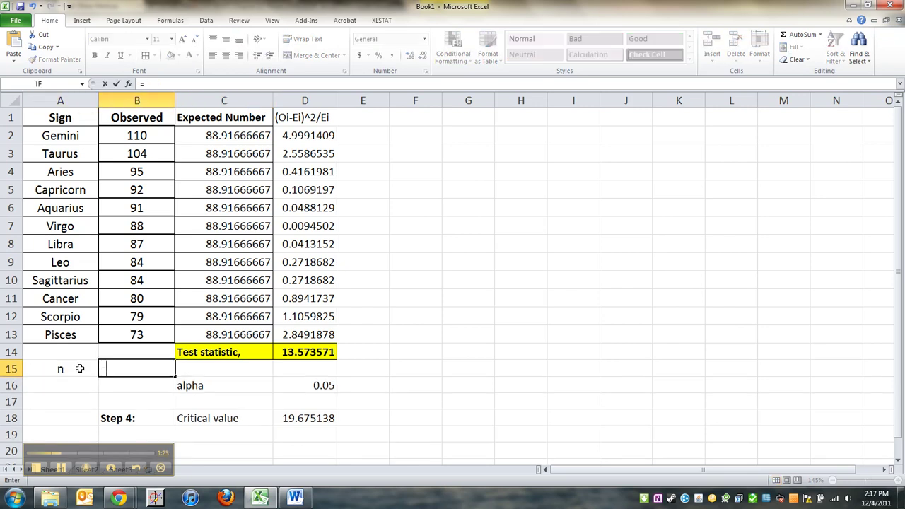
text(COUNT()
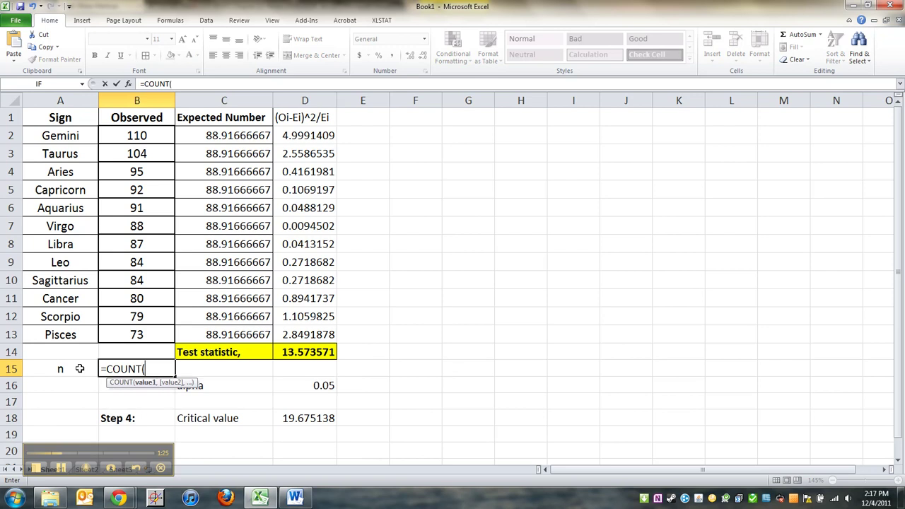
drag(141, 138, 145, 335)
key(Return)
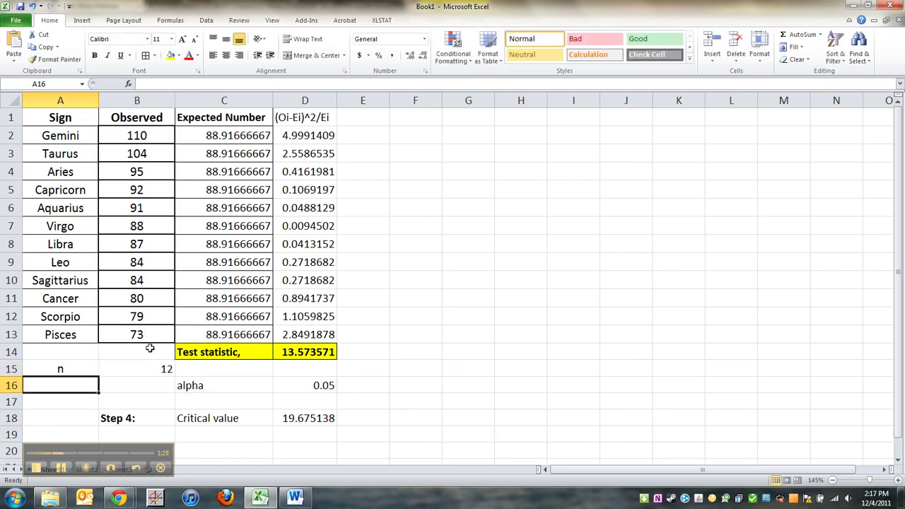
drag(130, 369, 64, 369)
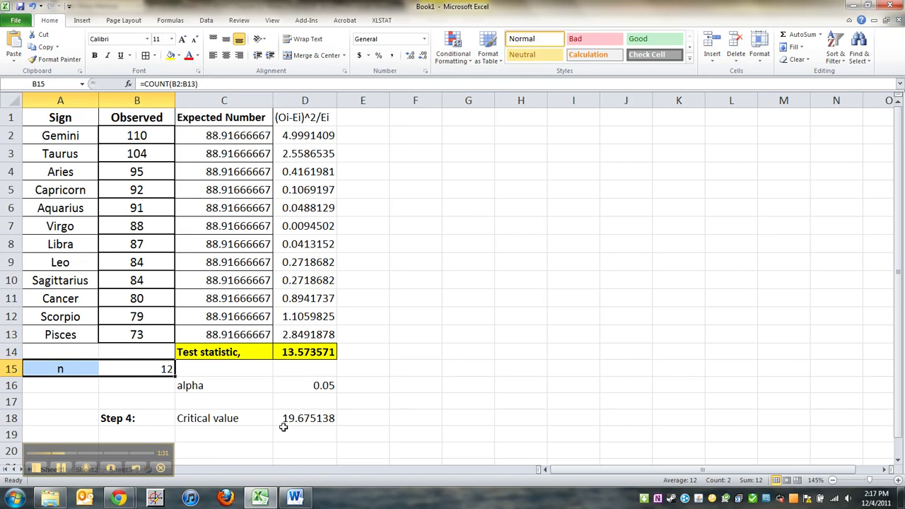
- Rewrite D18 as =CHISQ.INV.RT(D16,B15-1), taking degrees of freedom from n in B15
click(308, 417)
click(262, 84)
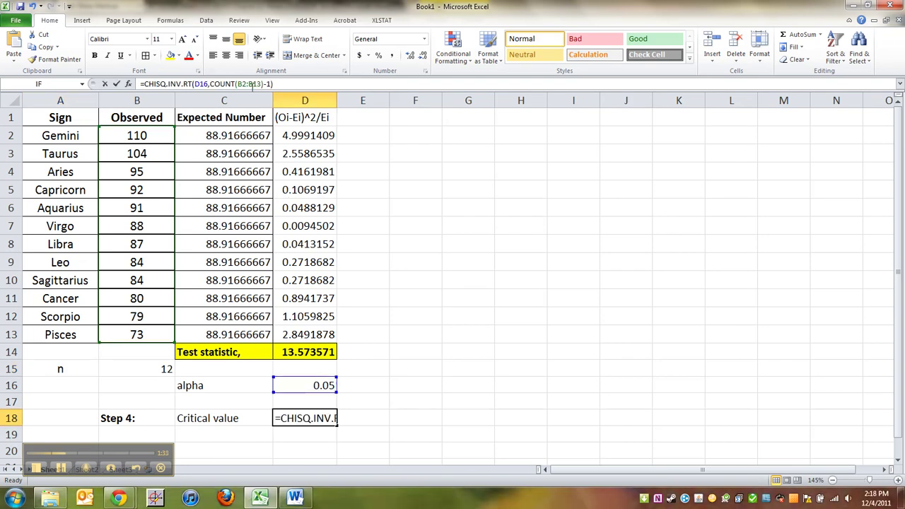
drag(265, 83, 211, 83)
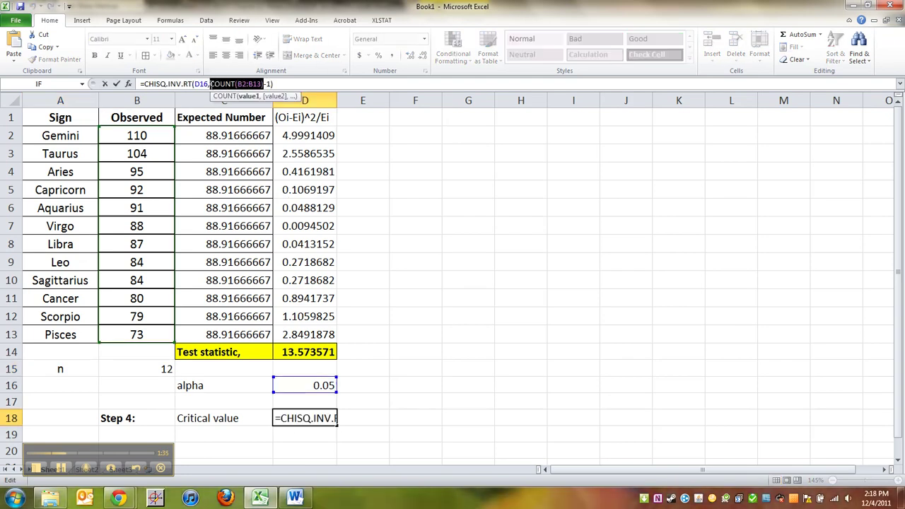
key(Delete)
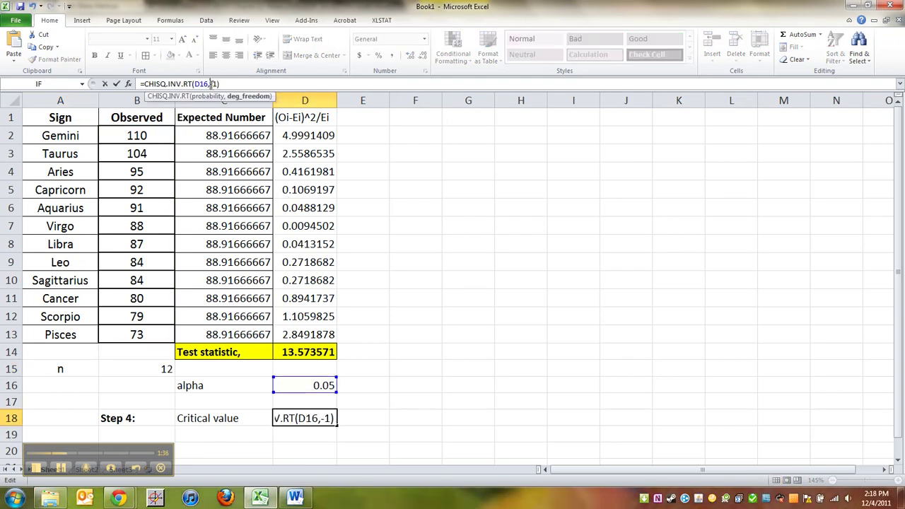
click(141, 370)
key(Return)
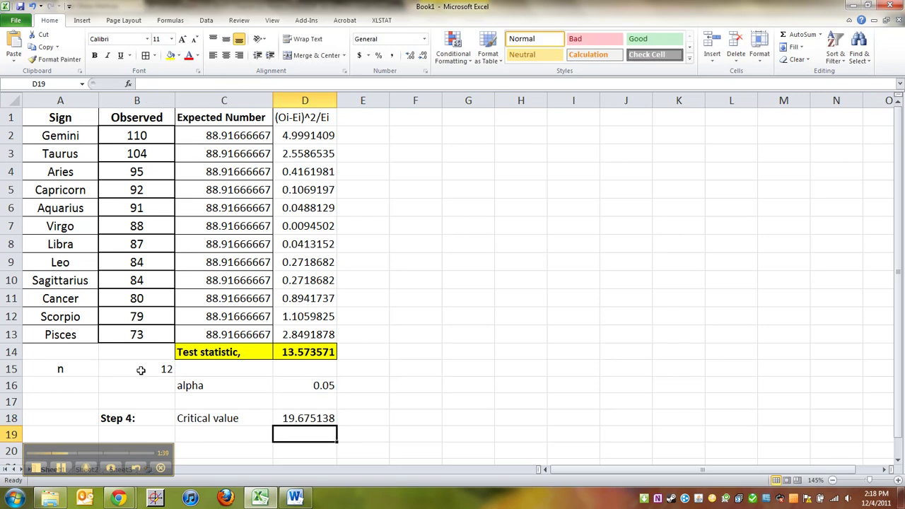
- Review D18's revised formula, then select E18 beside the critical value
click(228, 420)
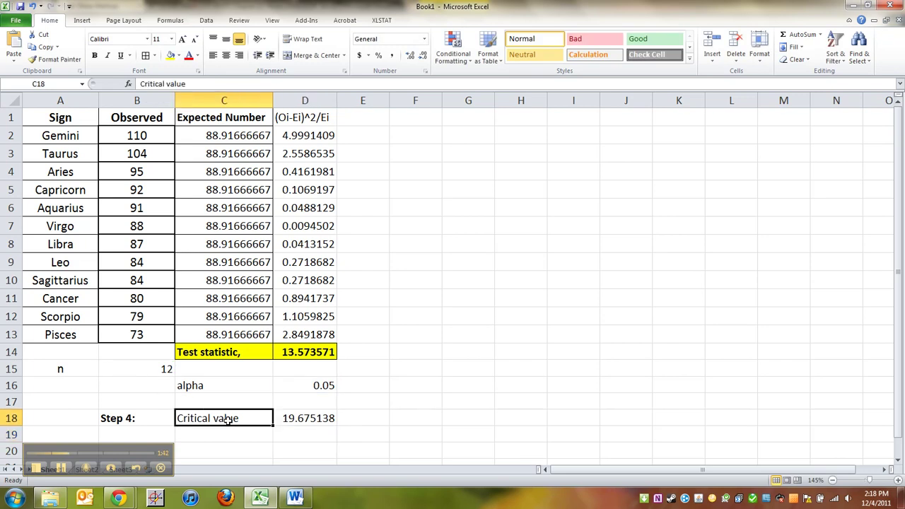
click(293, 418)
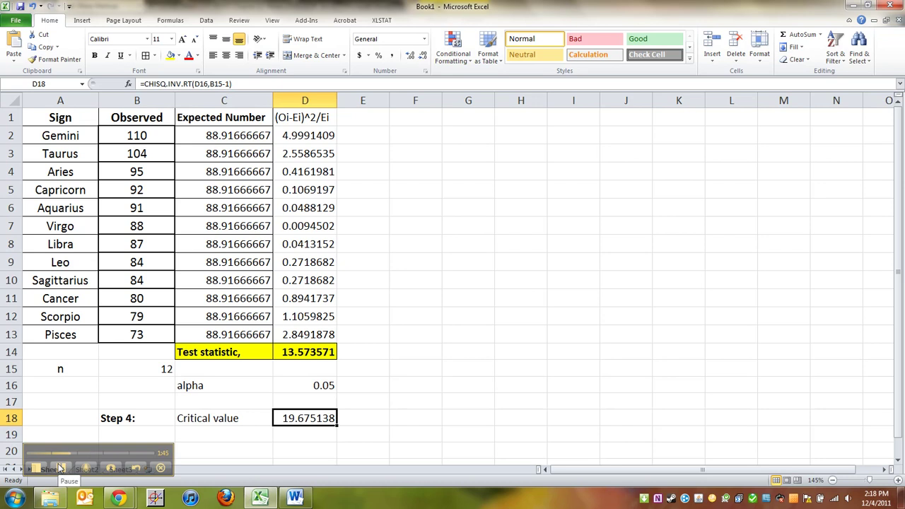
click(60, 469)
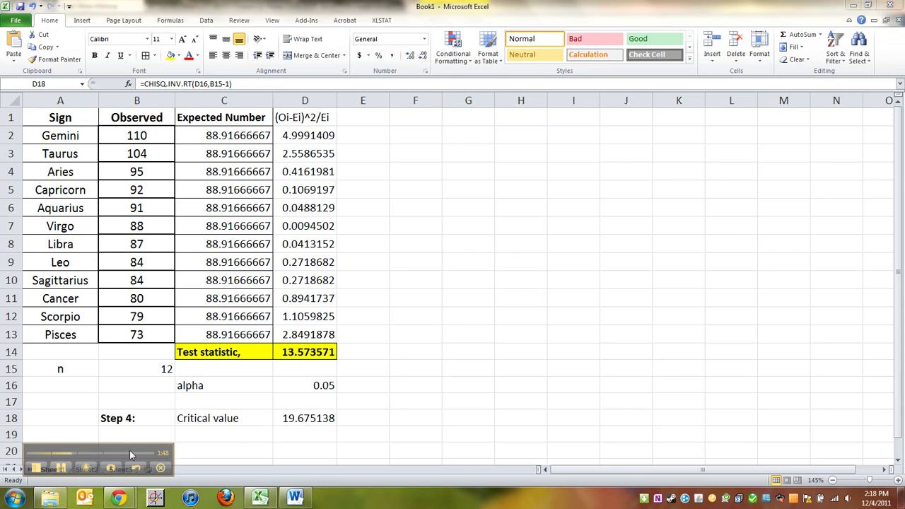
mouse_move(130, 450)
mouse_down()
mouse_move(148, 438)
mouse_move(146, 454)
mouse_up()
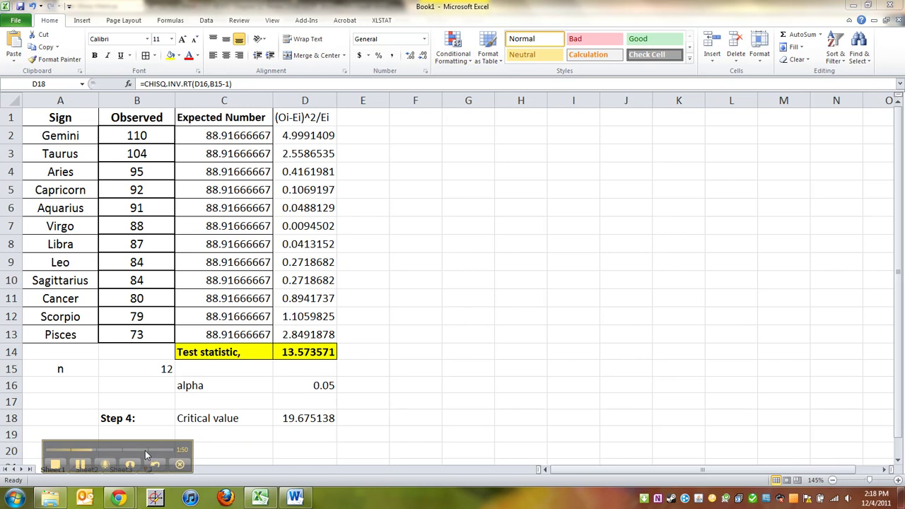
click(364, 416)
- Enter =CHIINV(D16,B15-1) in E18 as a cross-check of the critical value
text(=)
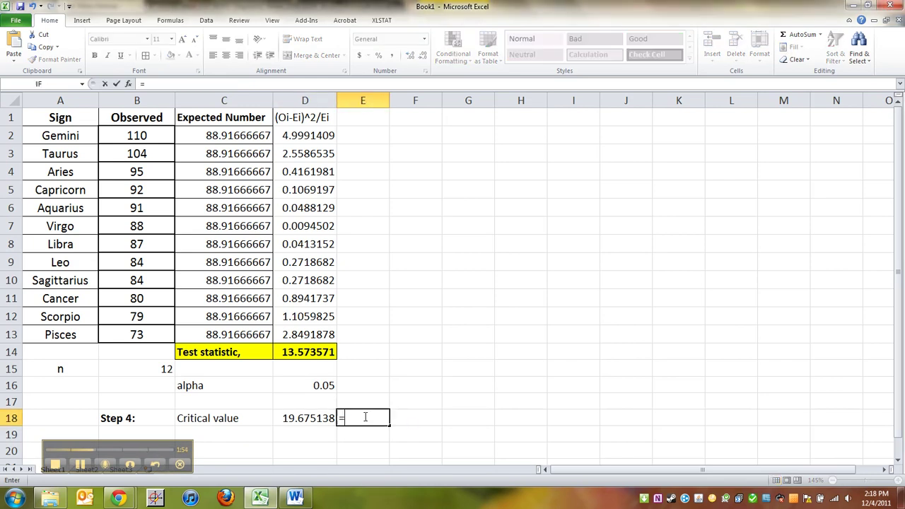
text(CHI)
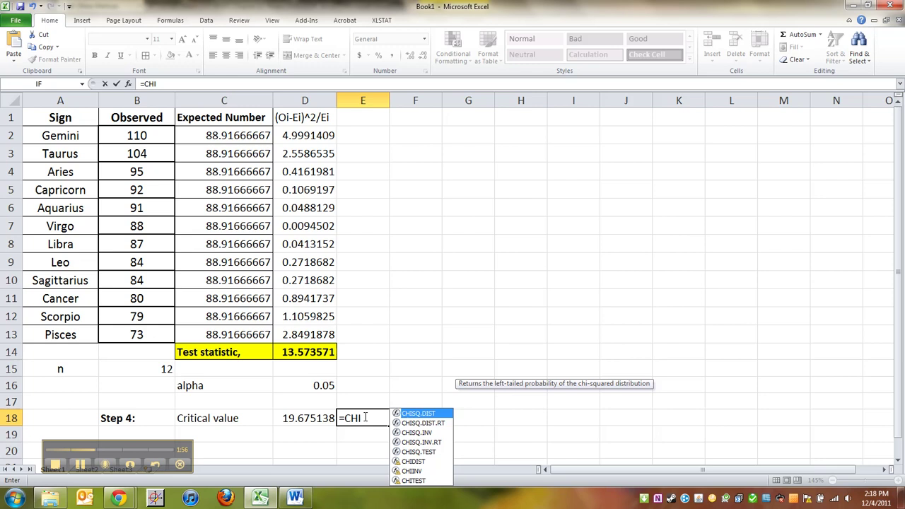
text(INV()
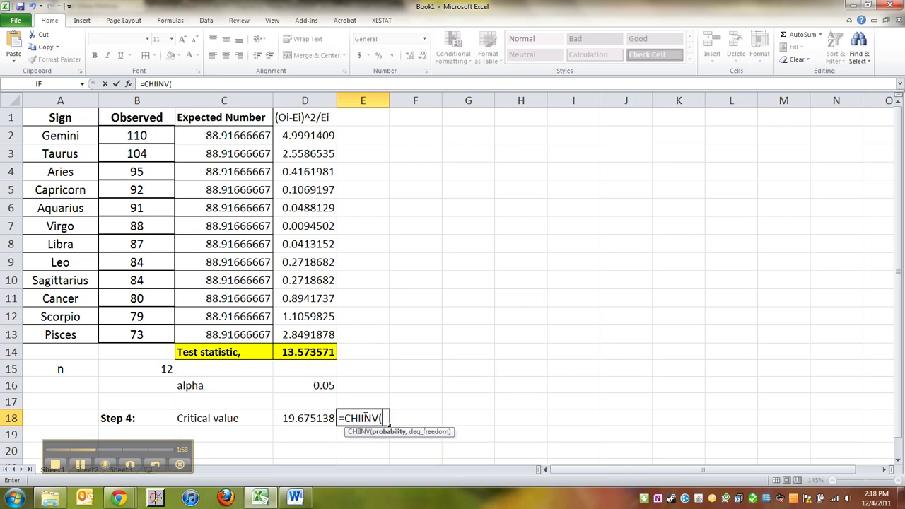
key(BackSpace)
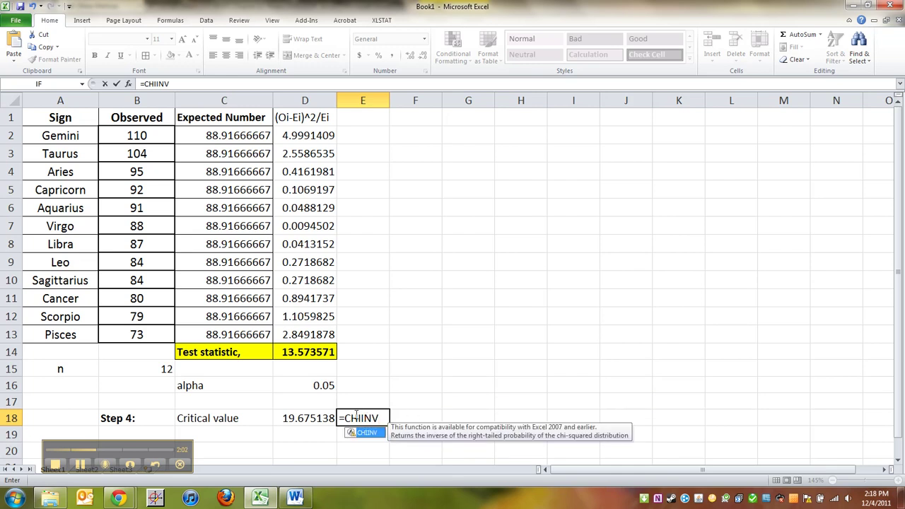
text(()
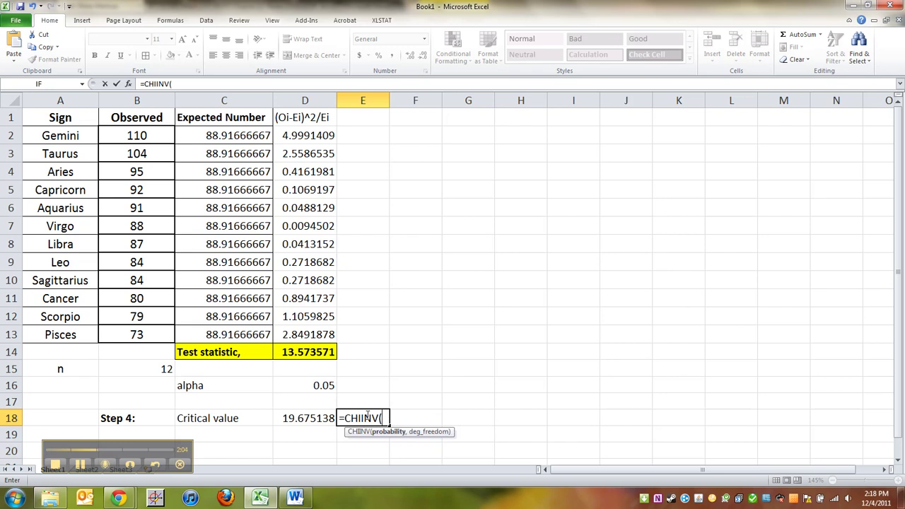
click(320, 386)
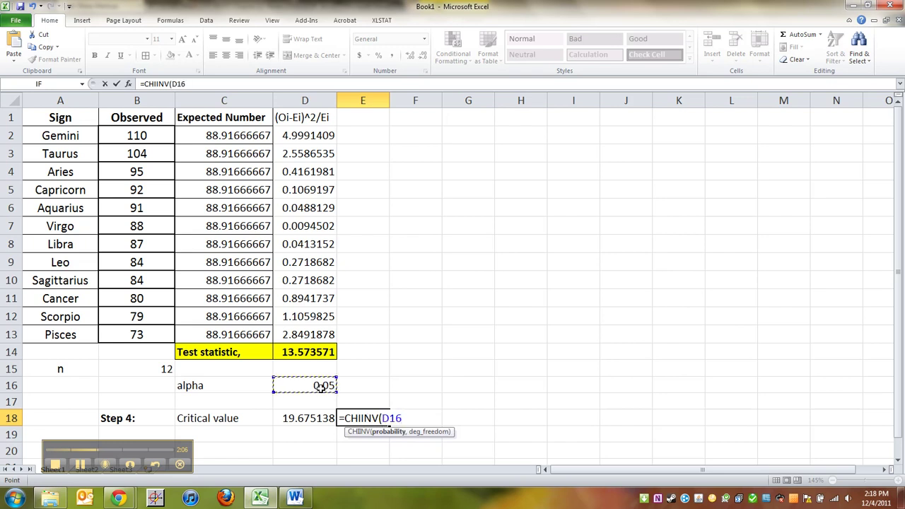
text(,)
click(148, 364)
text(-1))
key(Return)
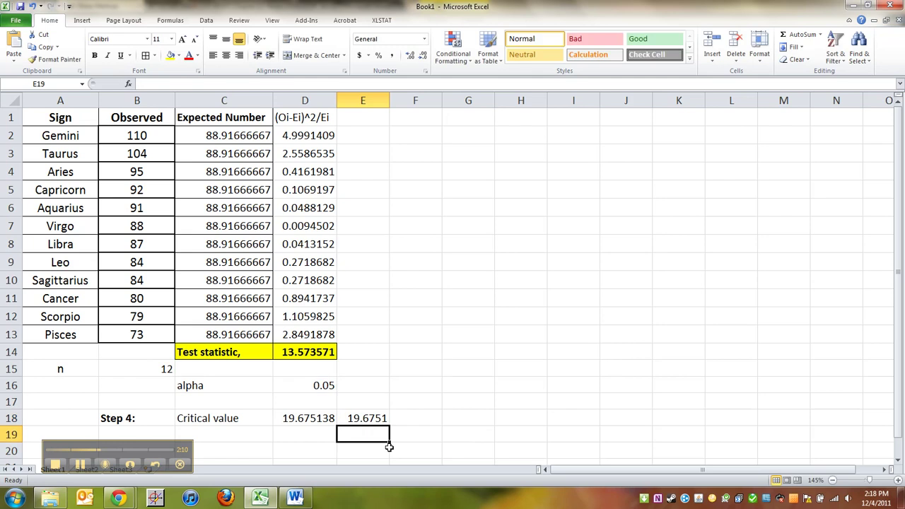
- Inspect E18's CHIINV formula and recommit it unchanged
click(368, 417)
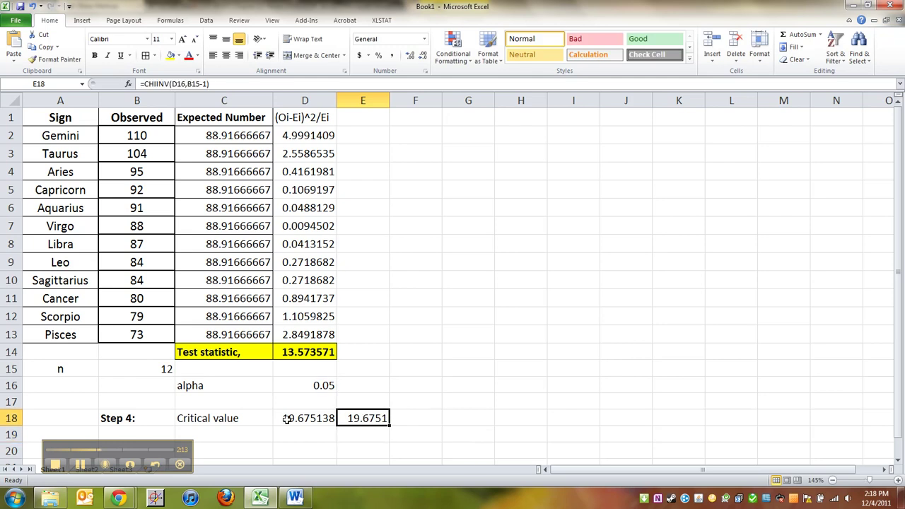
click(154, 83)
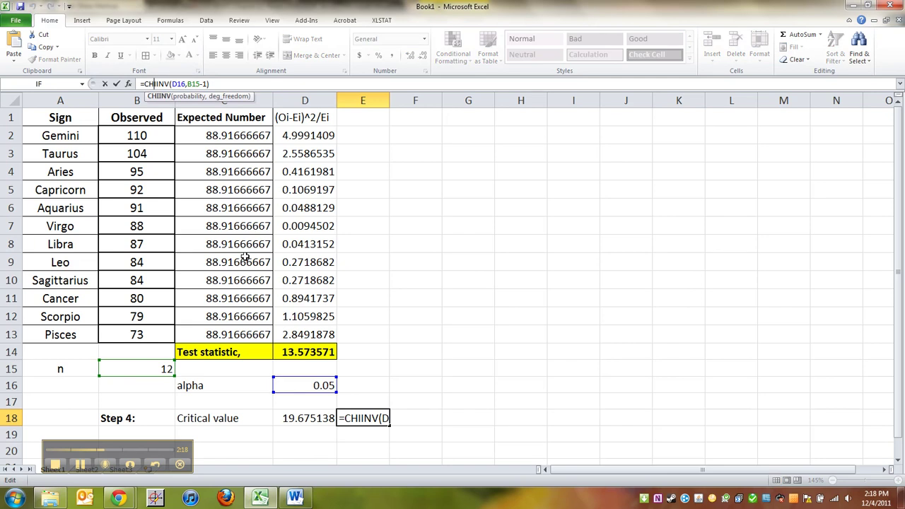
key(Return)
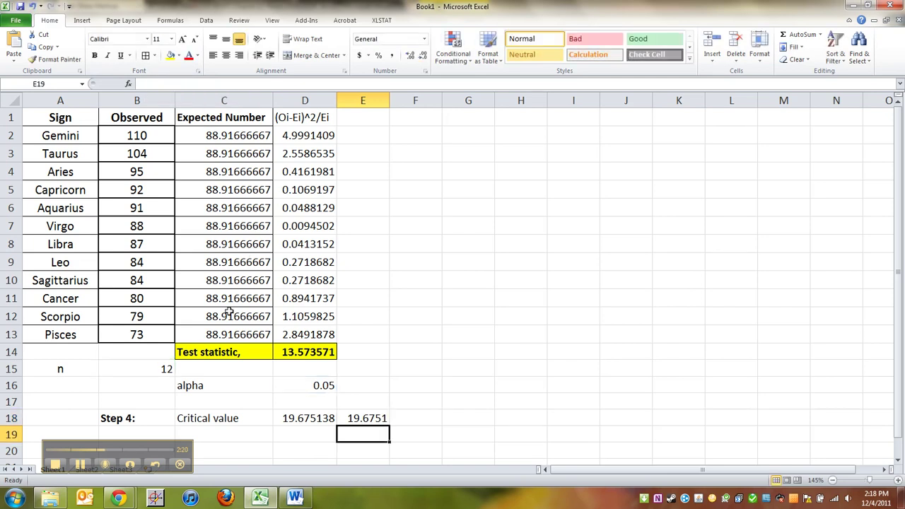
key(Left)
key(Up)
key(Right)
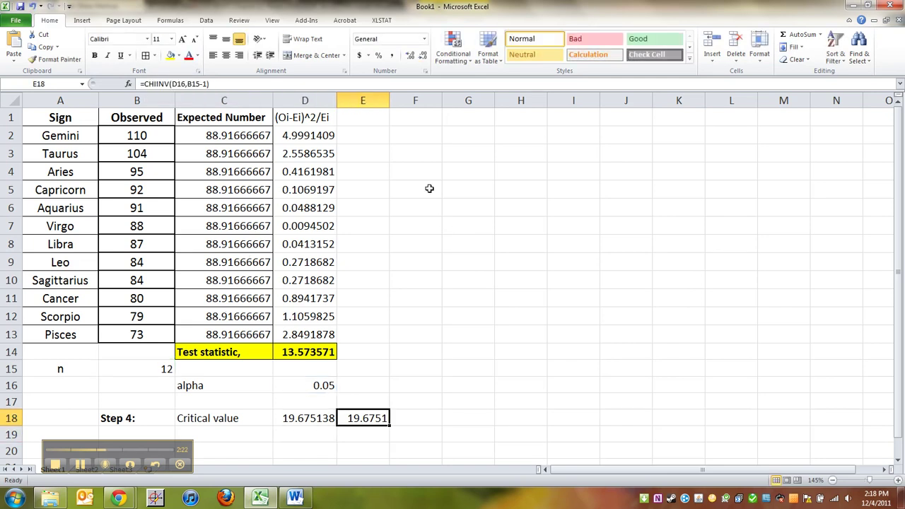
- Autofit columns E and D to show 19.67513757 in full and recommit D18's formula
double_click(389, 98)
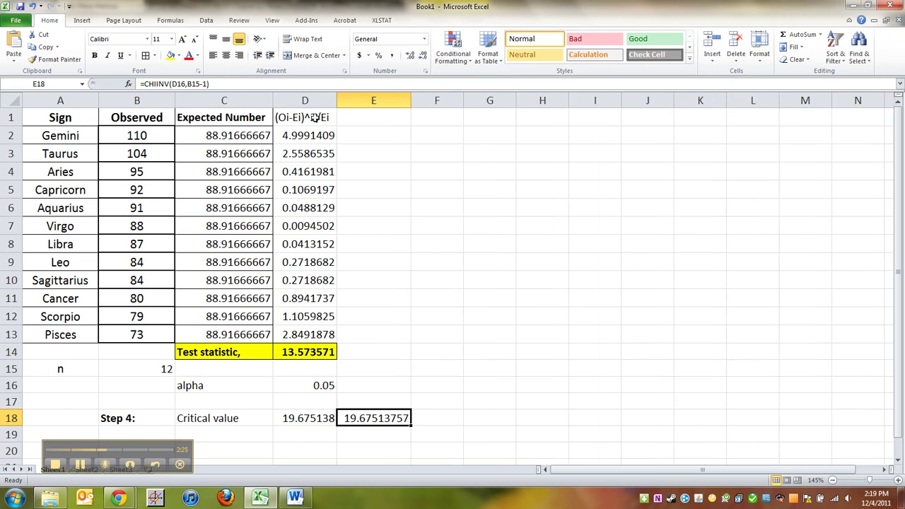
double_click(337, 92)
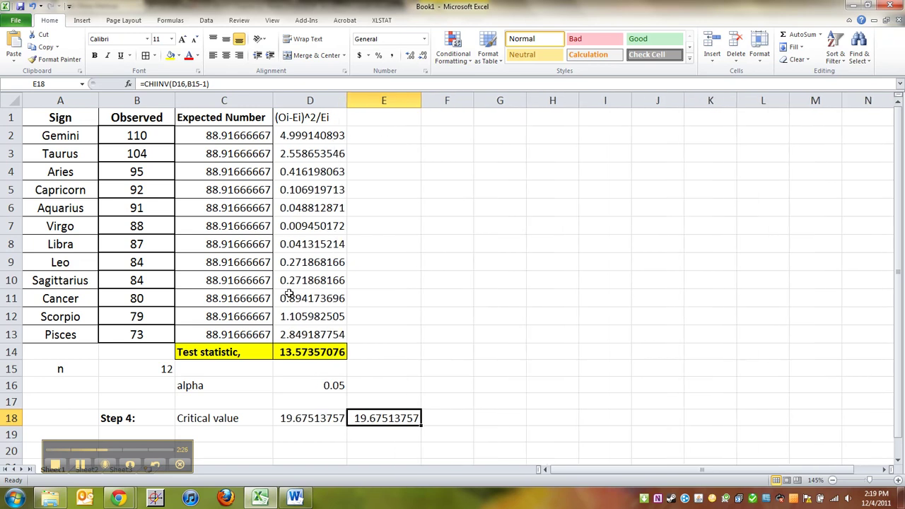
click(297, 421)
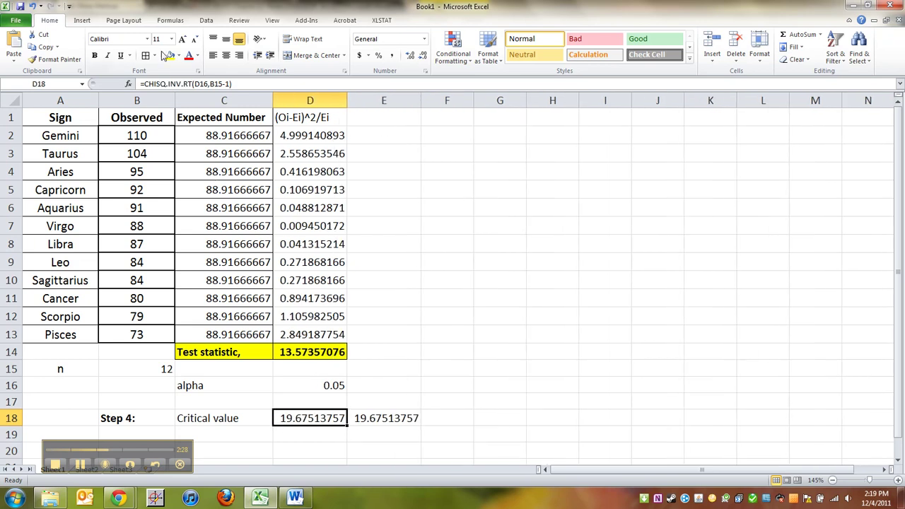
click(189, 83)
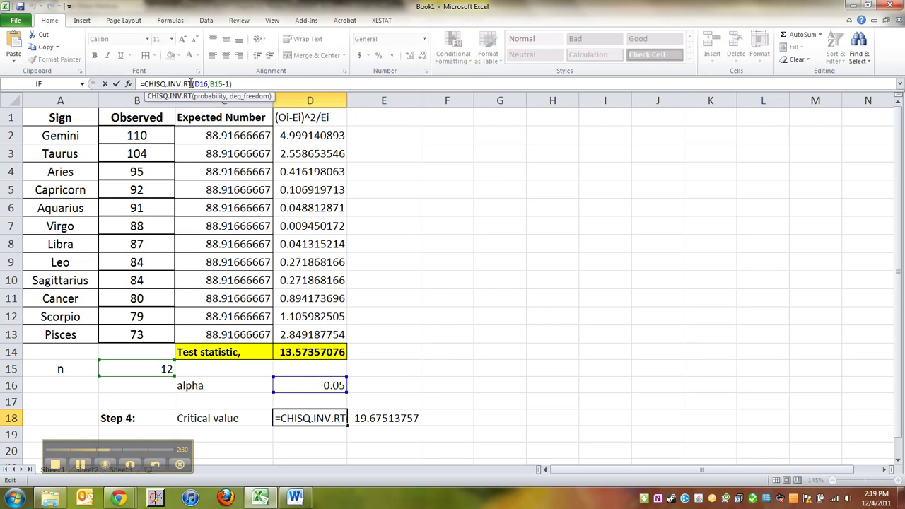
key(Return)
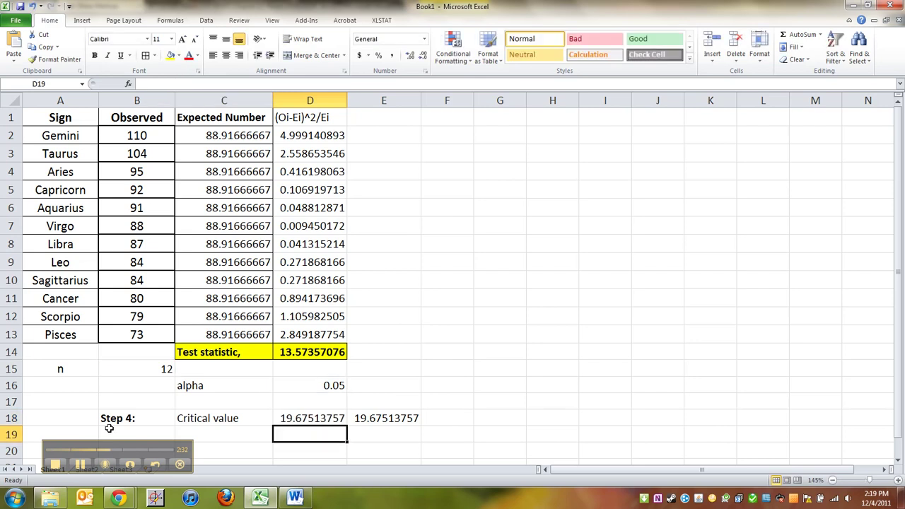
drag(132, 454, 132, 462)
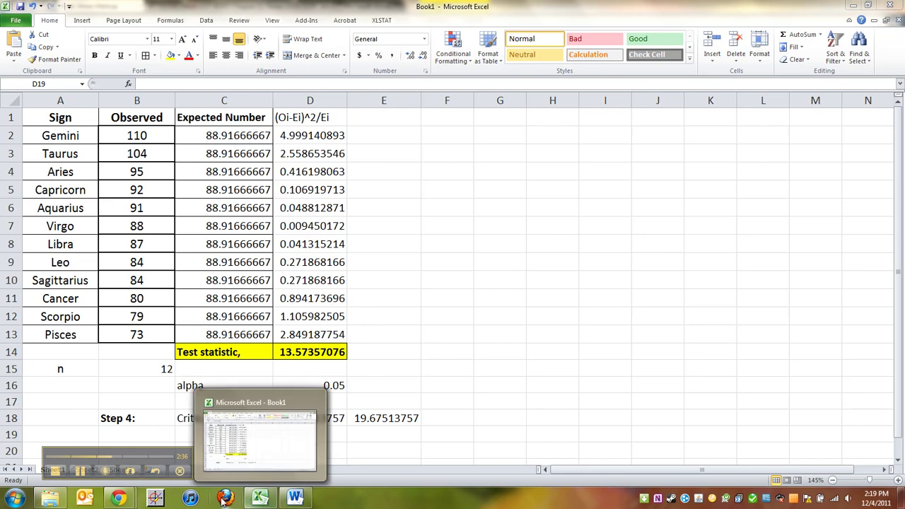
- In the Word notes, extend the Step 4 critical-value equation to χα² = 19.675
click(300, 499)
double_click(384, 228)
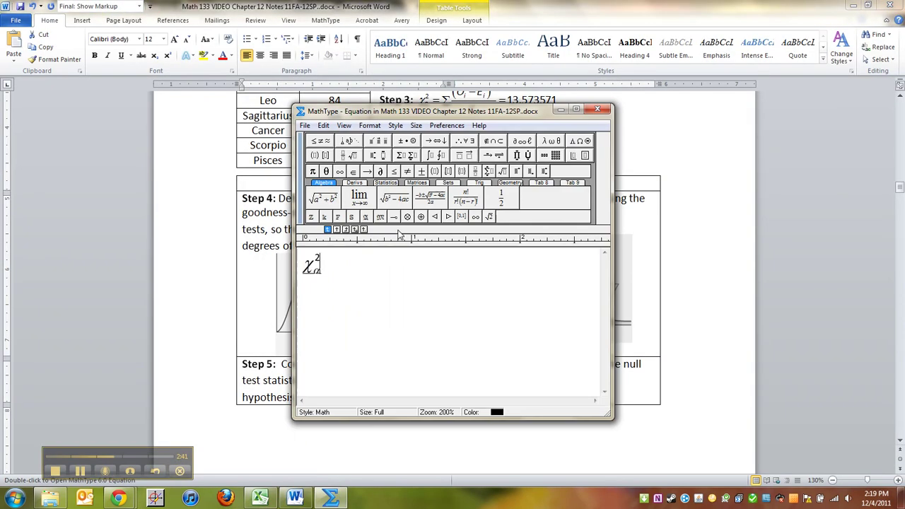
text(= 19.)
click(261, 499)
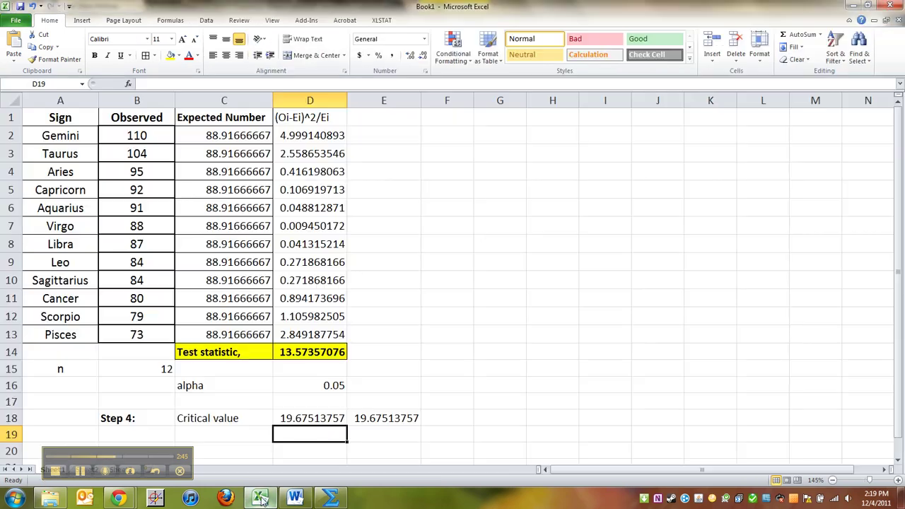
click(261, 499)
text(.675)
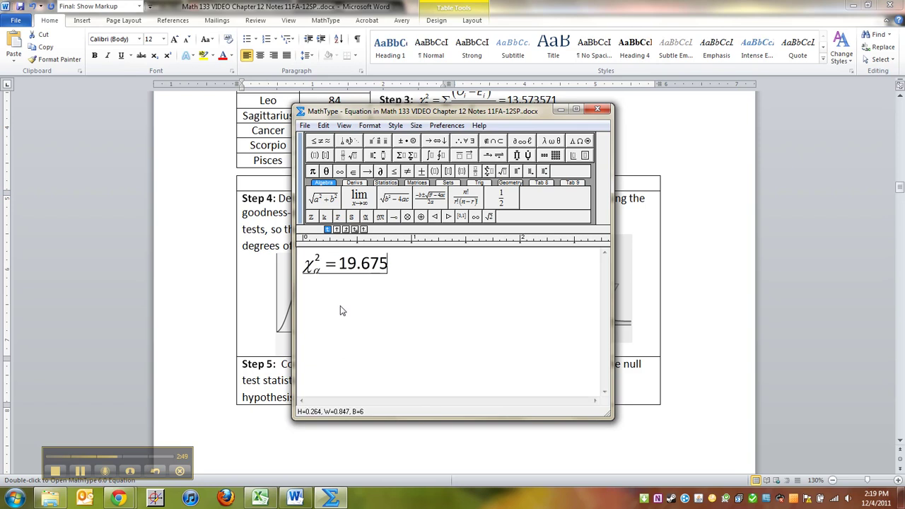
key(ctrl+F4)
- Replace the k−1 degrees-of-freedom equation with 12−1=11
click(384, 243)
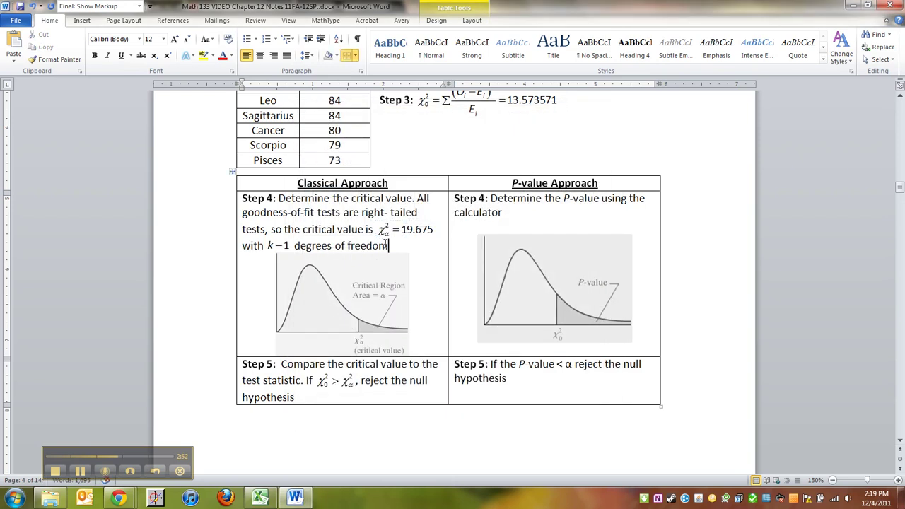
double_click(278, 245)
text(1)
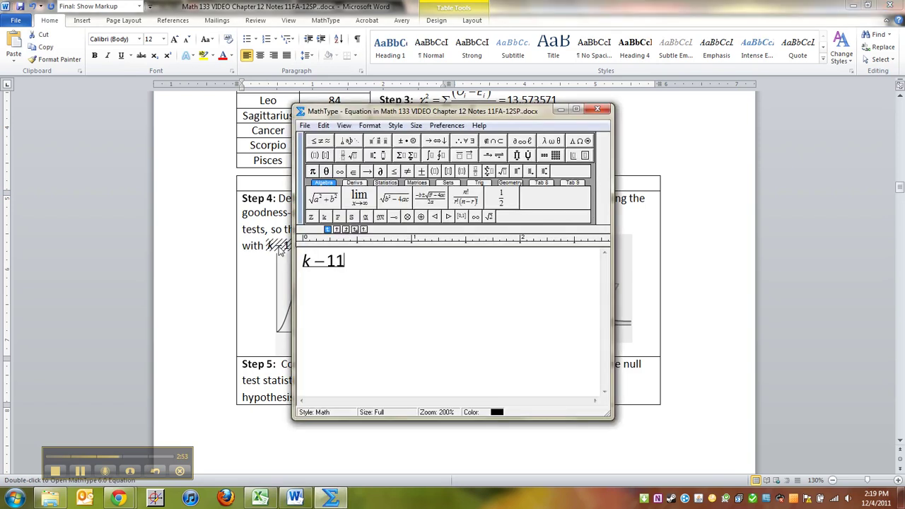
key(ctrl+a)
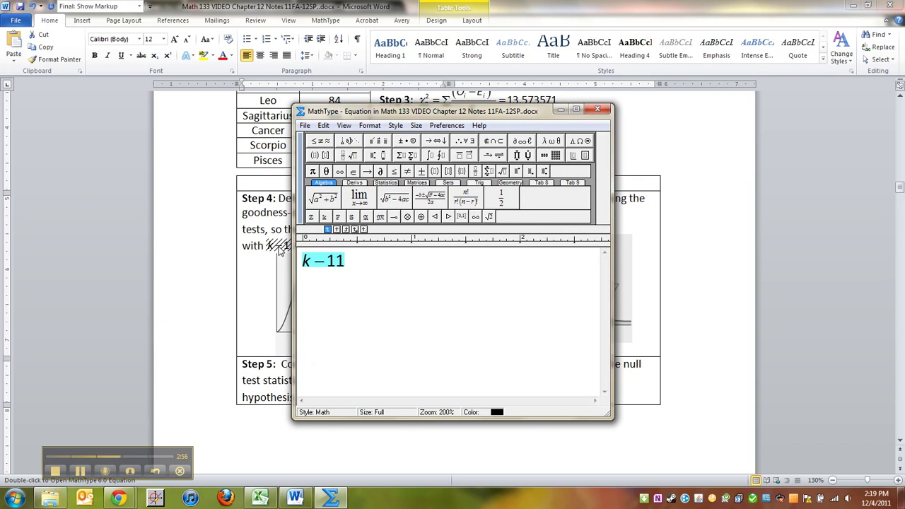
text(12-1=11)
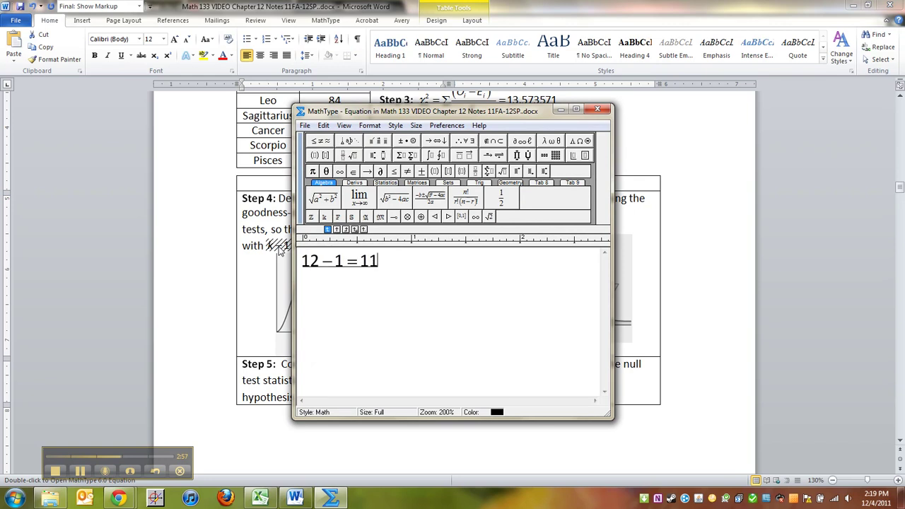
key(ctrl+F4)
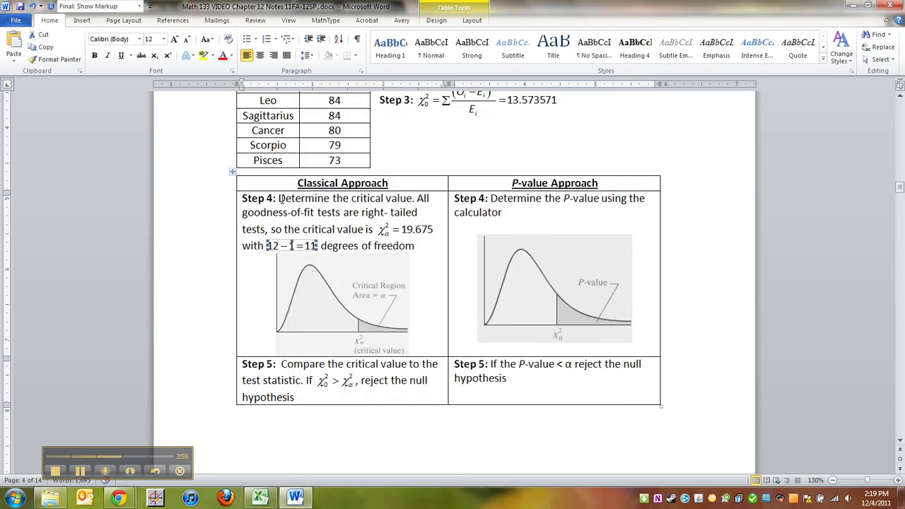
drag(279, 199, 300, 237)
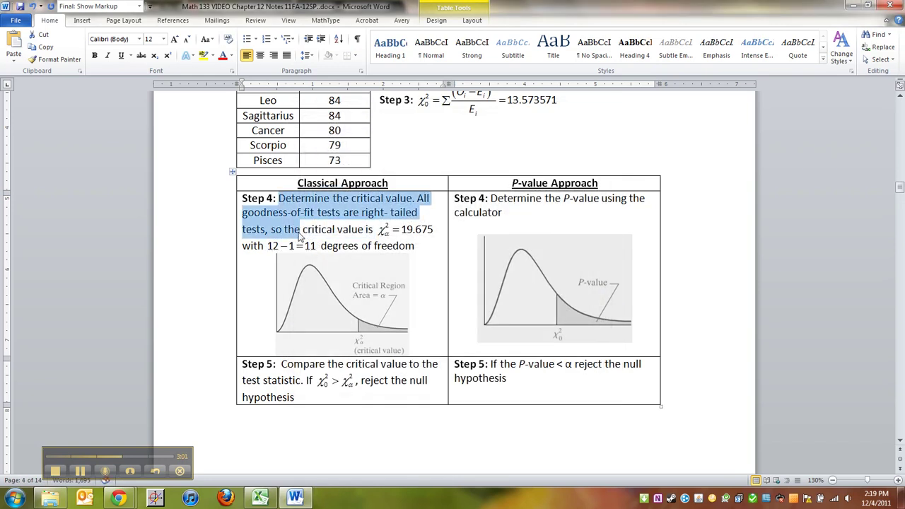
- Trim Step 4's opening wording and rewrite Step 5 as 'Do not reject H₀ because' with an H₀ equation
key(Delete)
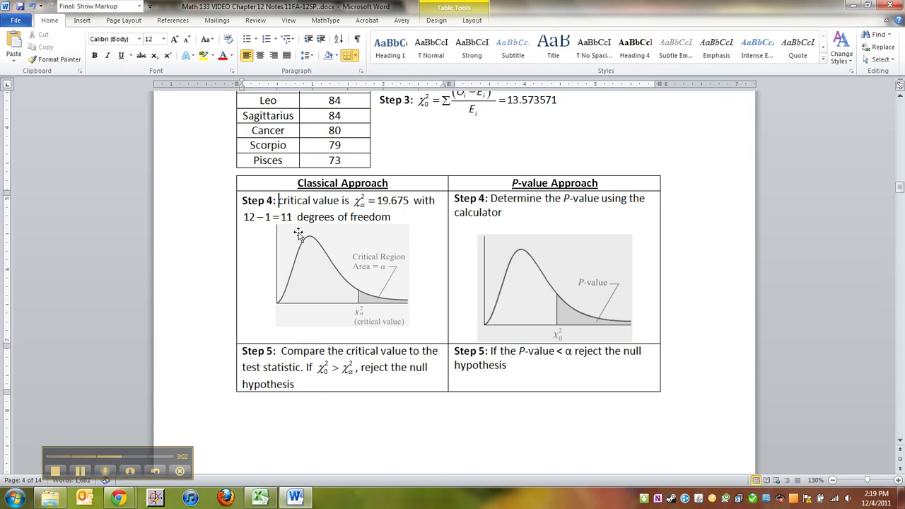
click(360, 314)
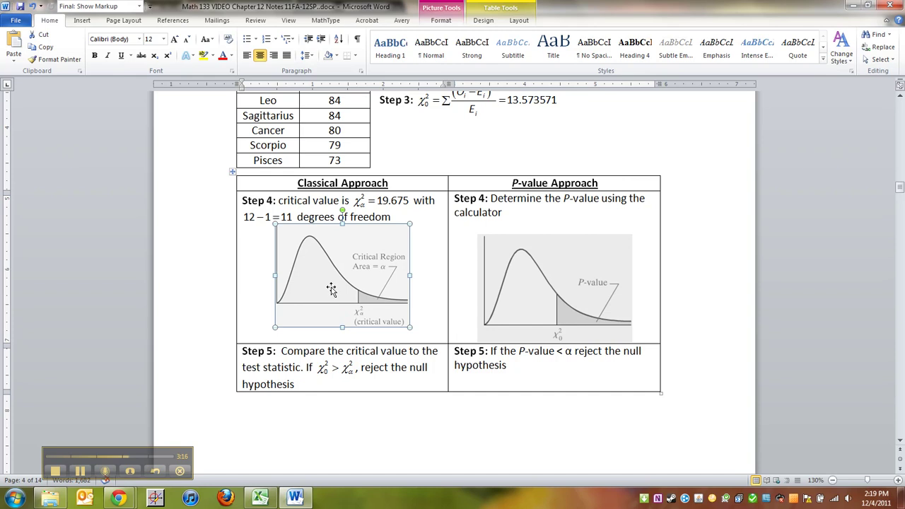
drag(282, 350, 305, 367)
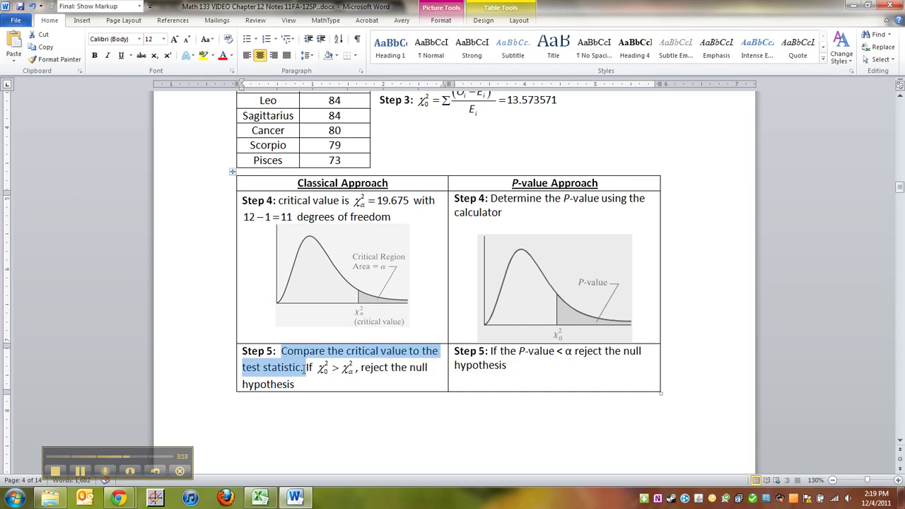
text(not reject HIf χ₀² > χα², reject)
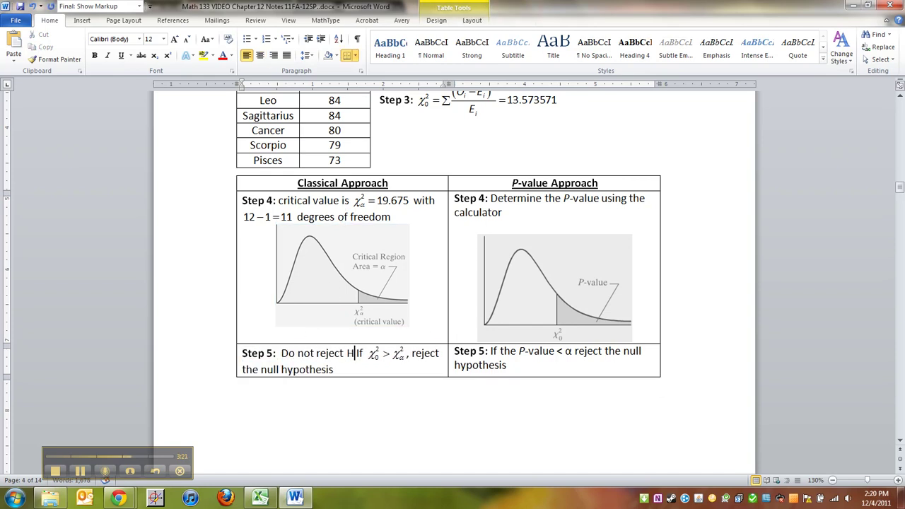
key(BackSpace)
key(ctrl+alt+q)
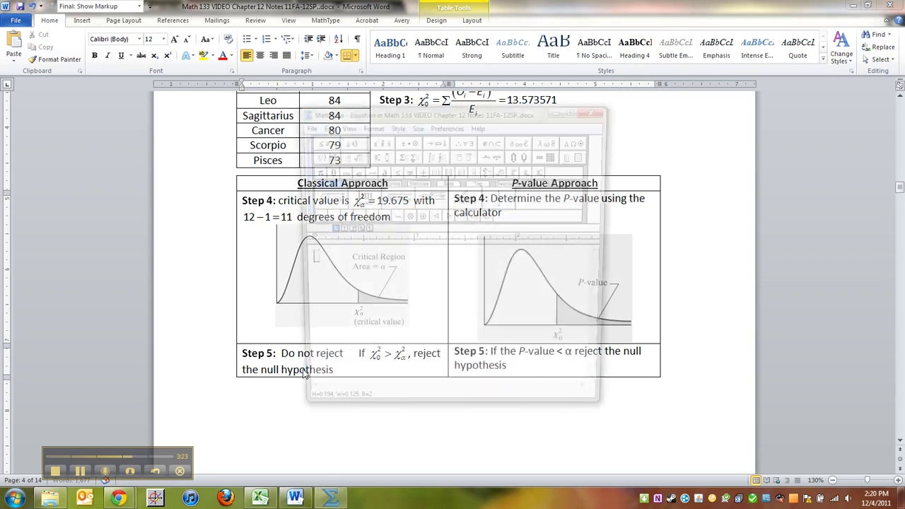
text(H)
key(ctrl+l)
text(0)
key(ctrl+F4)
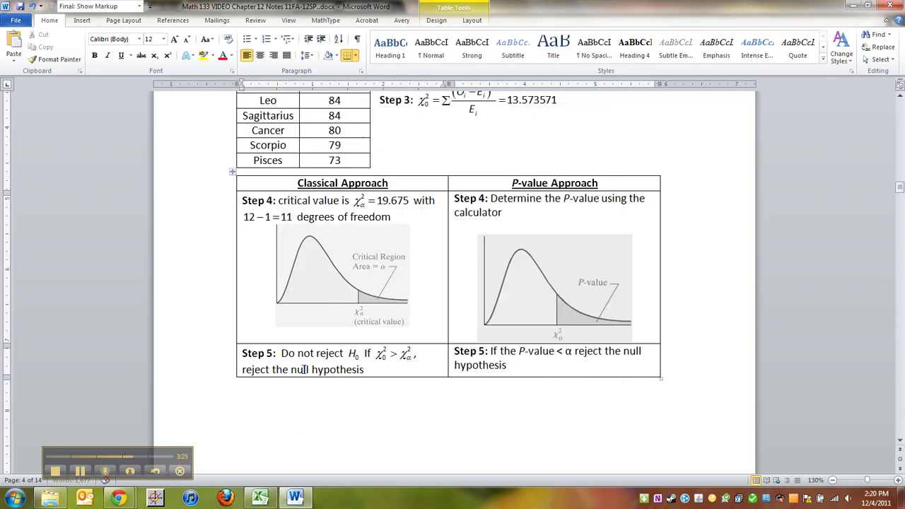
text(beca)
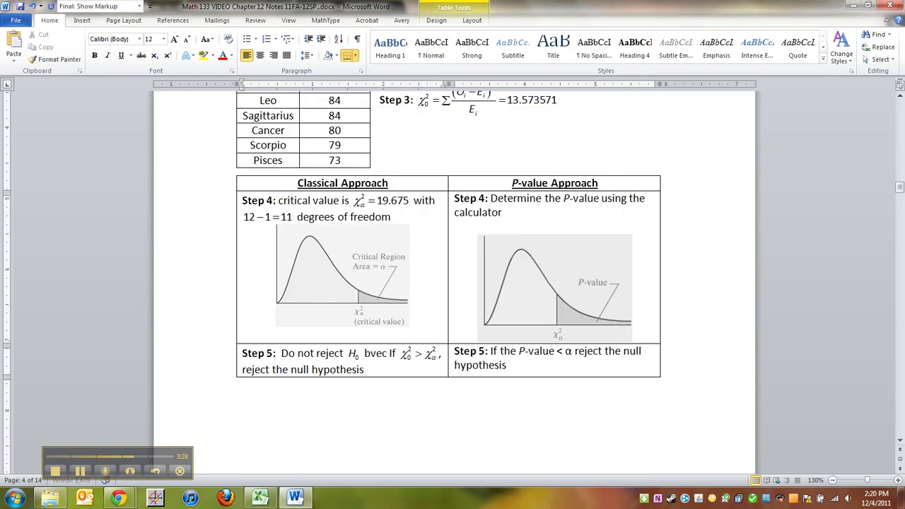
text(use)
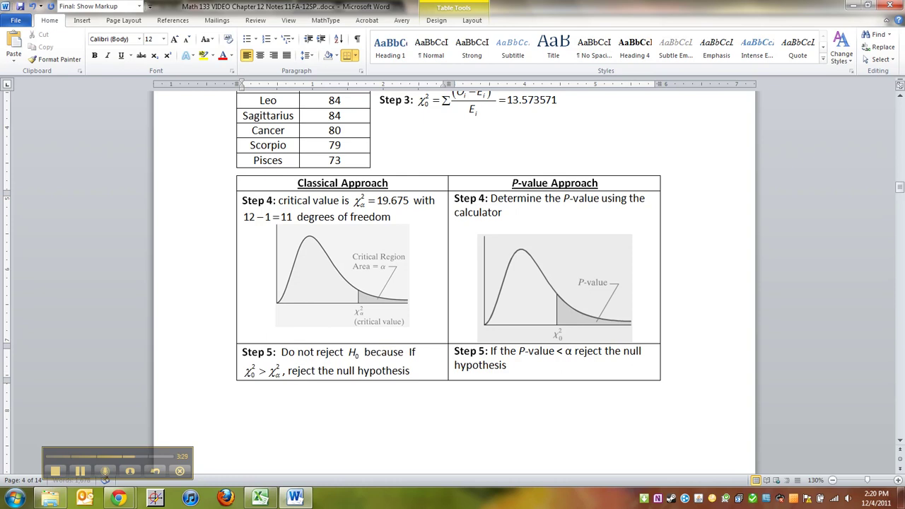
- Edit the Step 5 equation to read χ₀² = 13.574 < χα² = 19.675
double_click(264, 375)
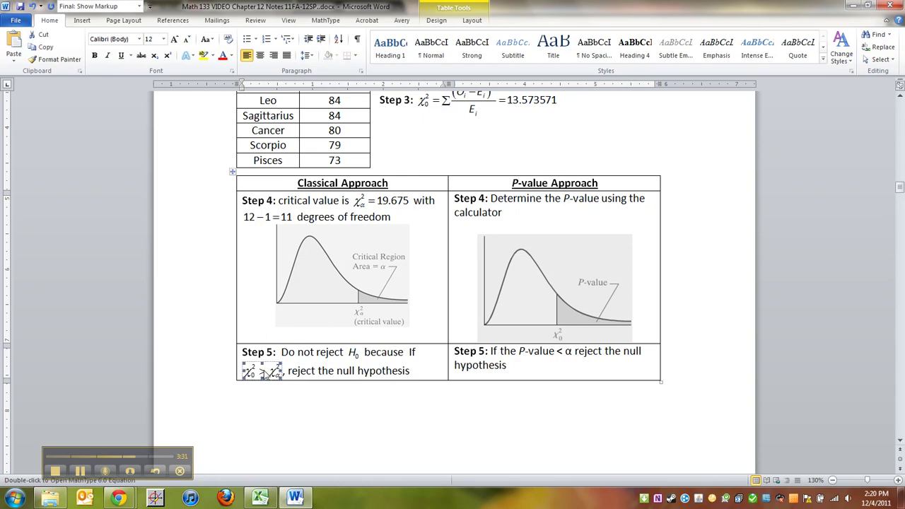
drag(322, 276, 303, 267)
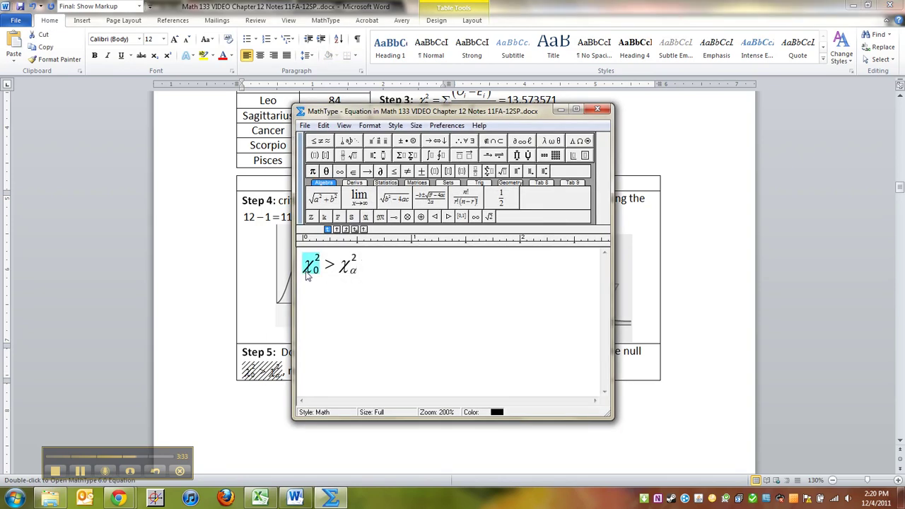
text(16)
key(BackSpace)
key(ctrl+z)
key(ctrl+z)
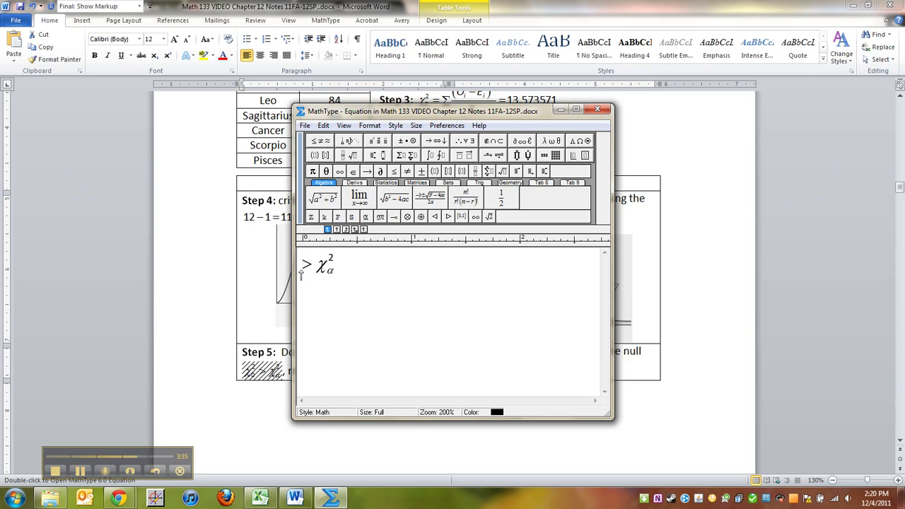
click(302, 274)
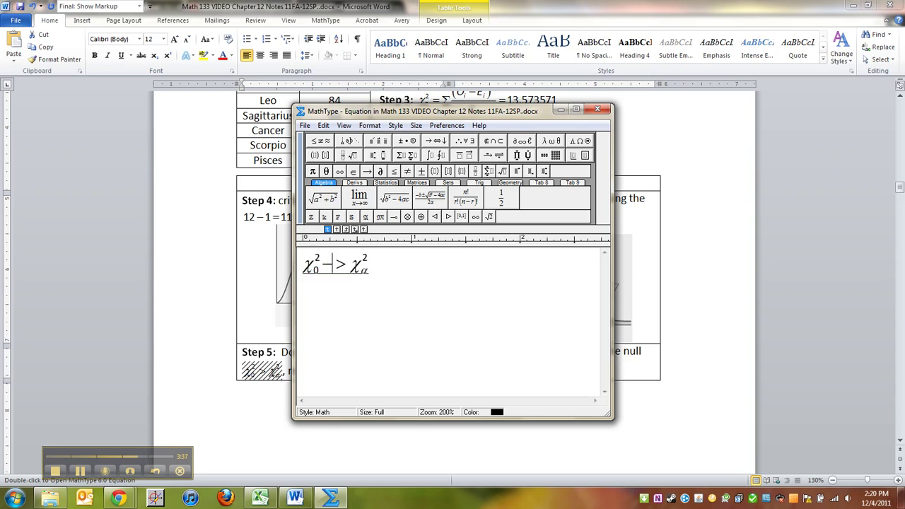
text(= 13.574 )
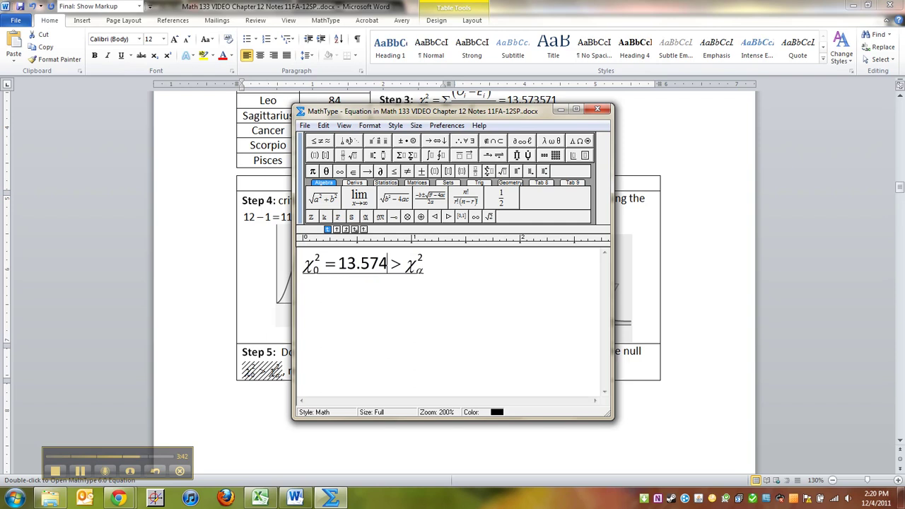
text(<)
key(Delete)
text(= 19.675)
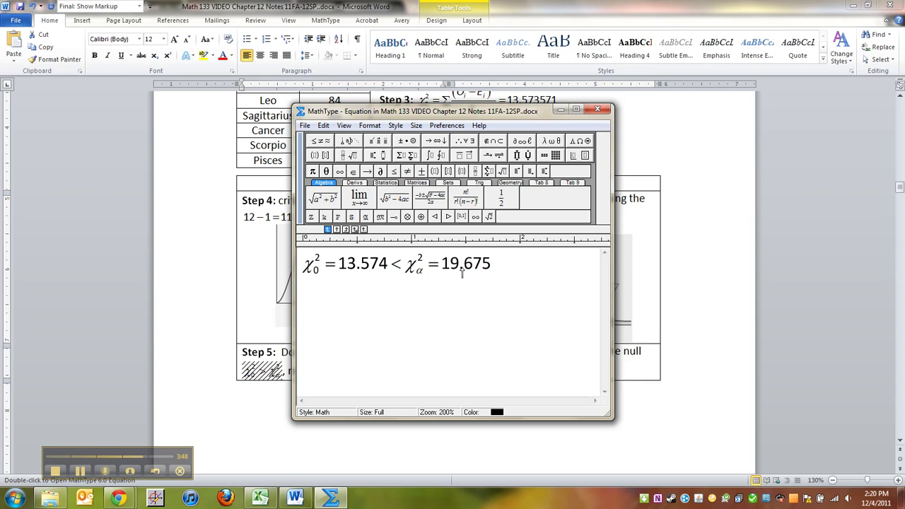
key(ctrl+F4)
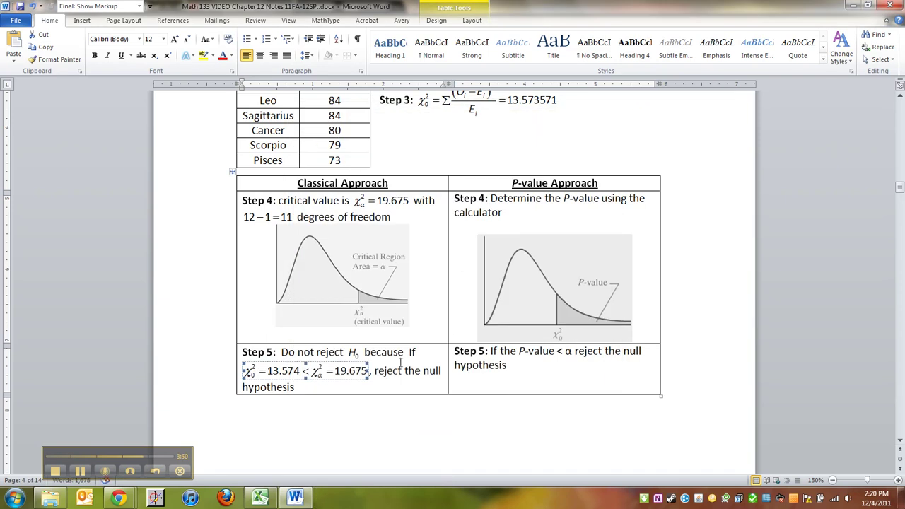
- Delete the trailing ', reject the null hypothesis' after the Step 5 inequality
mouse_move(384, 384)
mouse_down()
mouse_move(371, 372)
mouse_move(244, 372)
mouse_move(371, 372)
mouse_up()
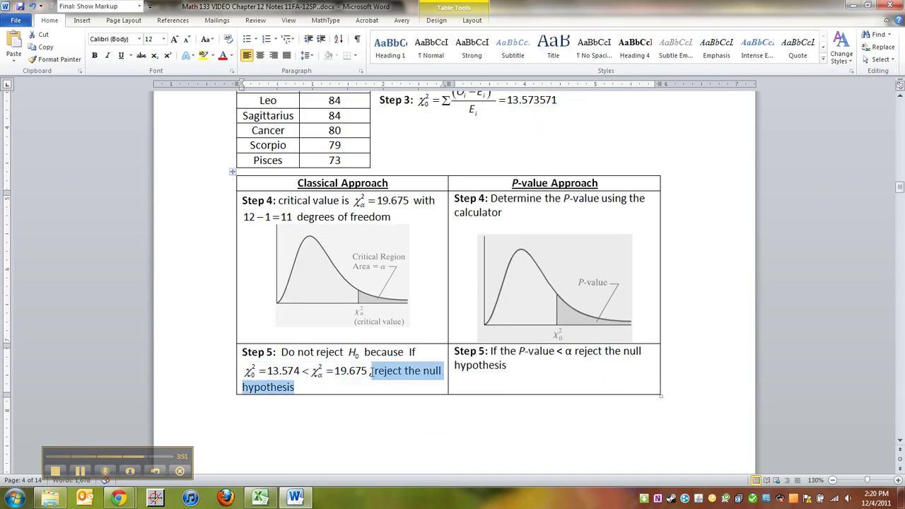
key(Delete)
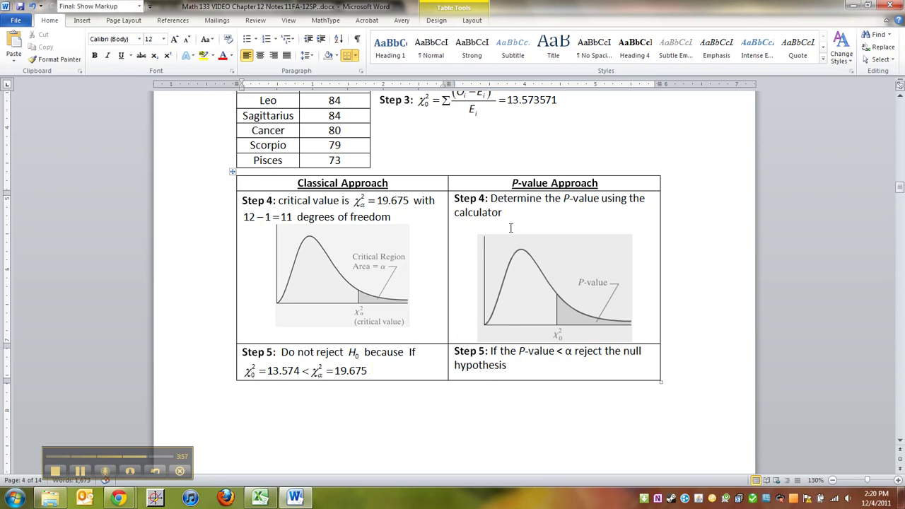
- Back in Excel, add a p-value label in C20
click(255, 499)
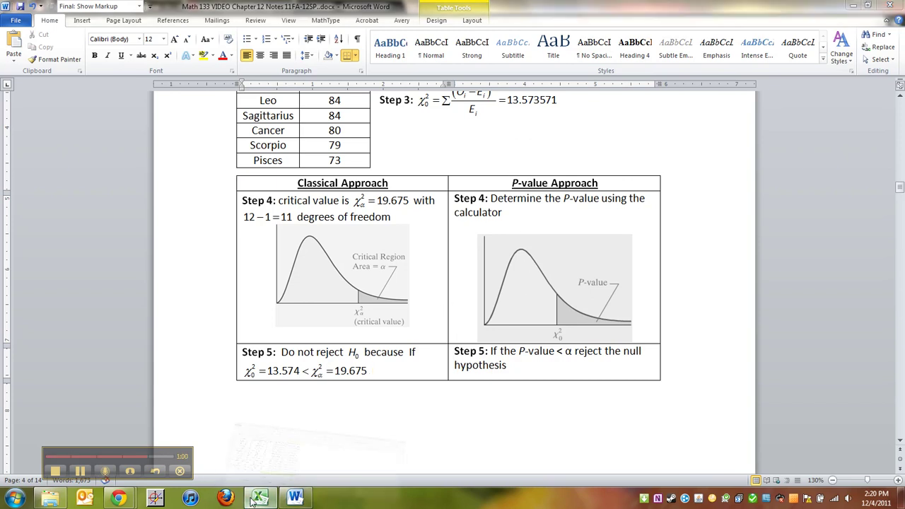
scroll(241, 418, down, 3)
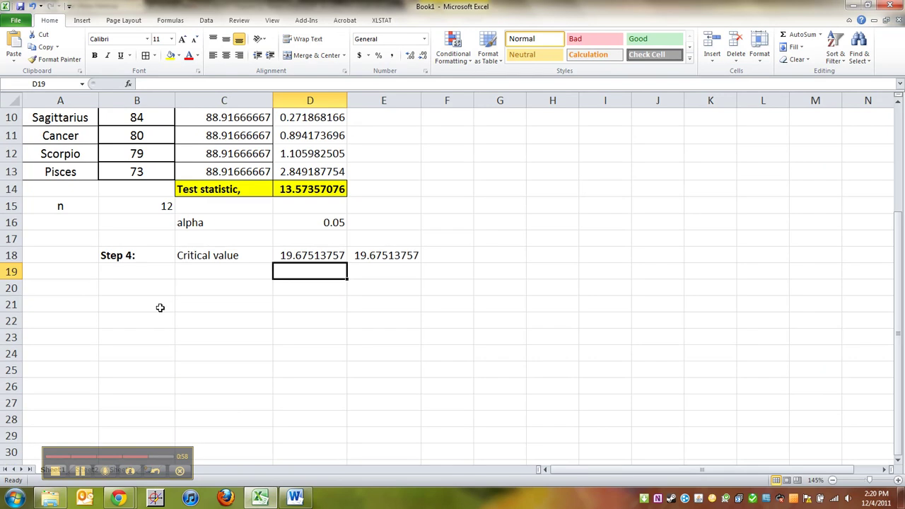
click(152, 284)
key(Right)
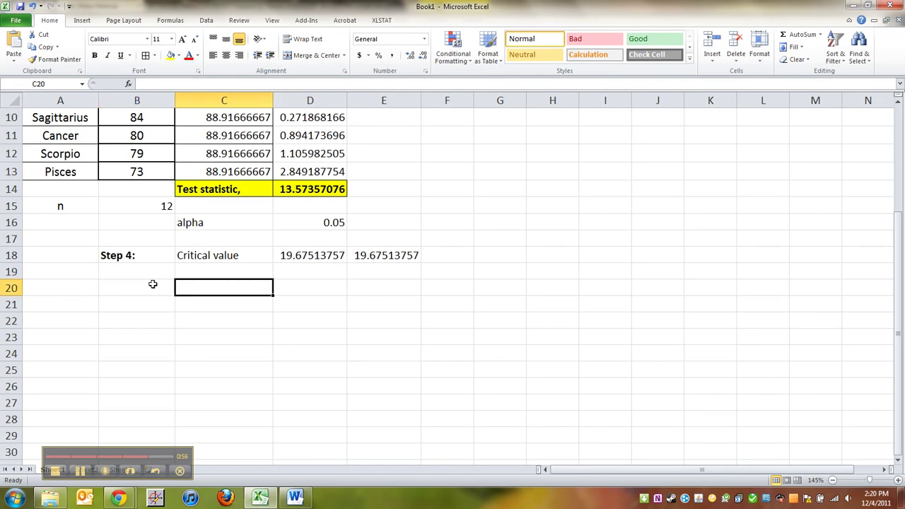
text(p)
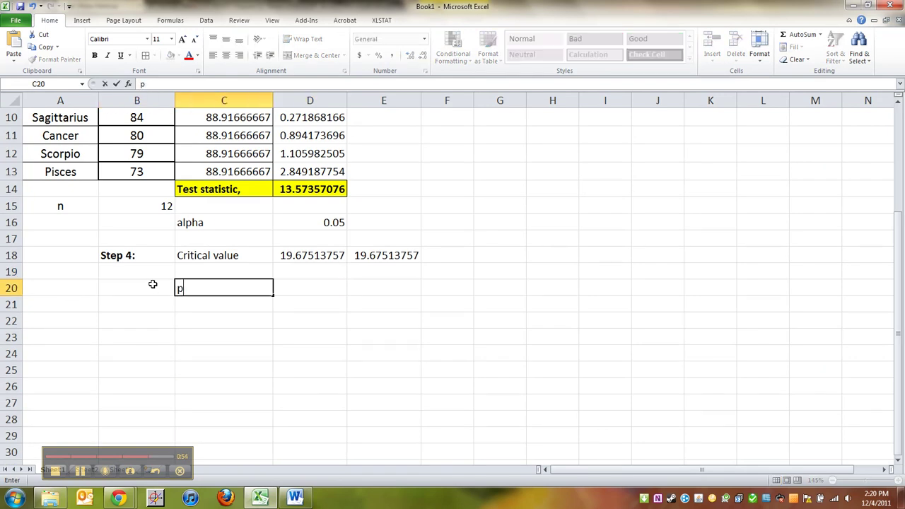
text(=value)
key(Right)
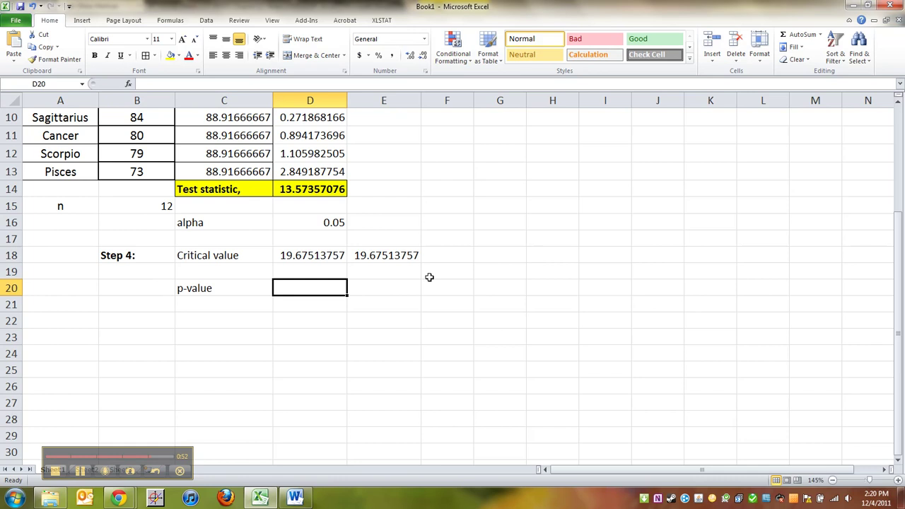
- Enter the conclusion 'Do not reject H0 because 13.574 < 19.675' in G18
click(490, 253)
text(D)
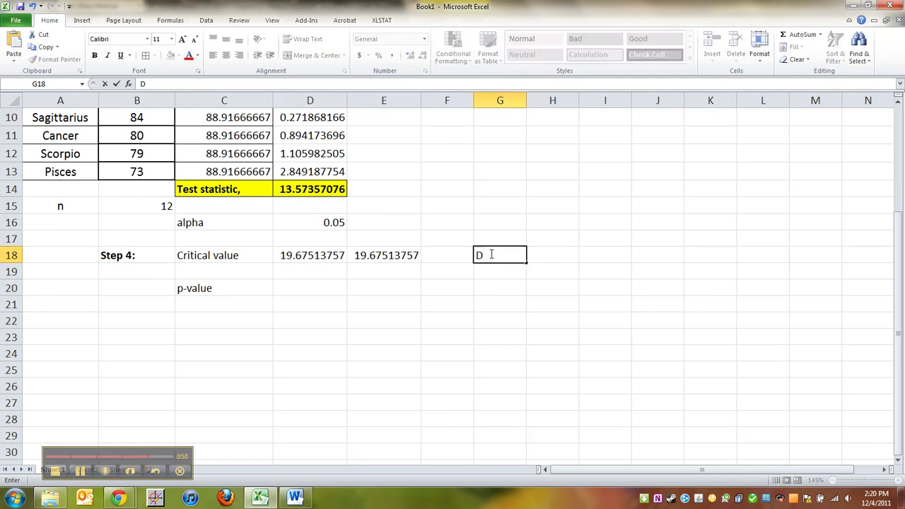
text(o not reject H)
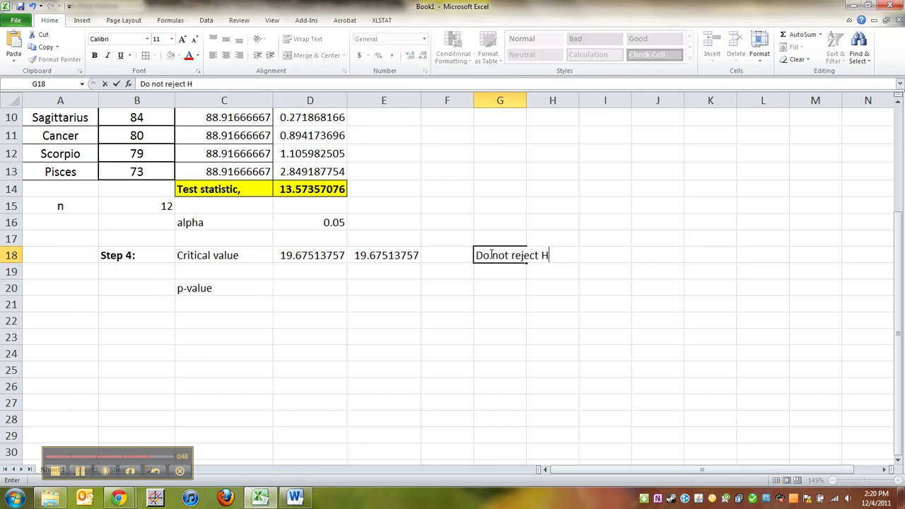
text(0 because 13.)
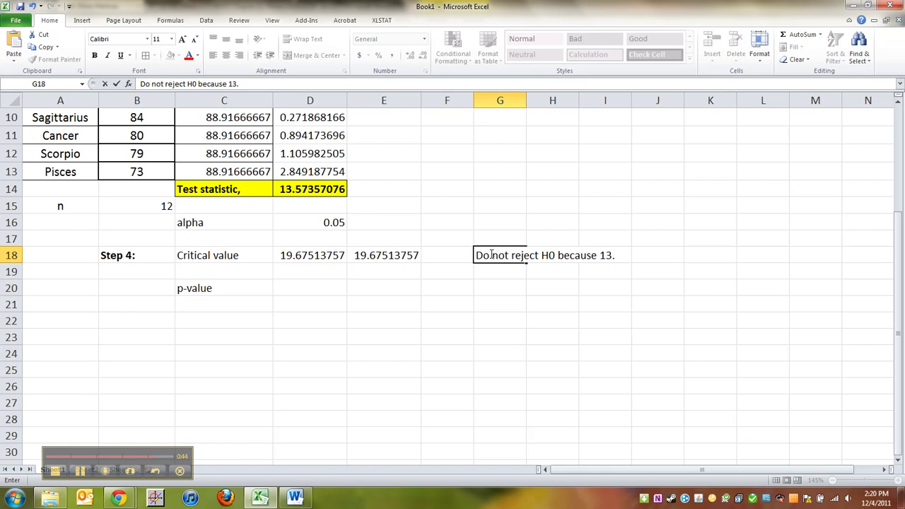
text(574 < 19.675)
key(Return)
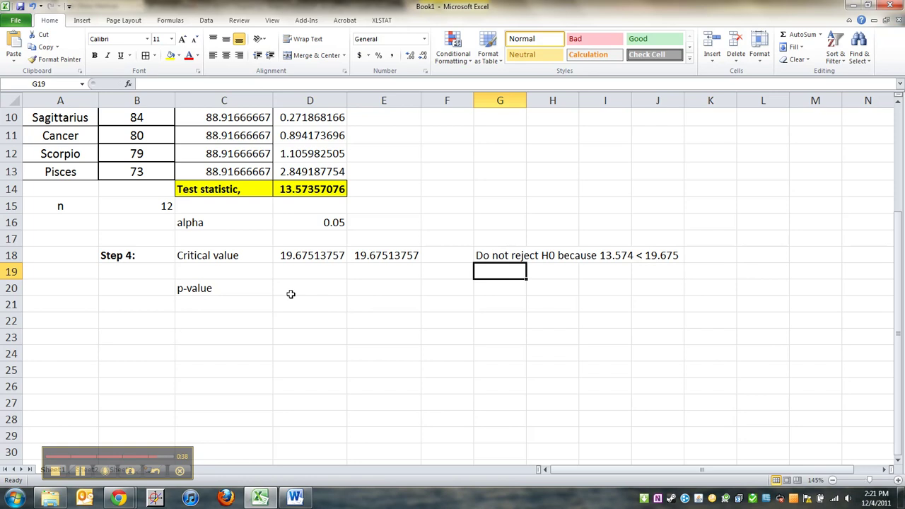
- Autofit column G, then put =CHISQ.DIST.RT(D14,B15-1) in D20, giving p-value 0.257493564
double_click(525, 97)
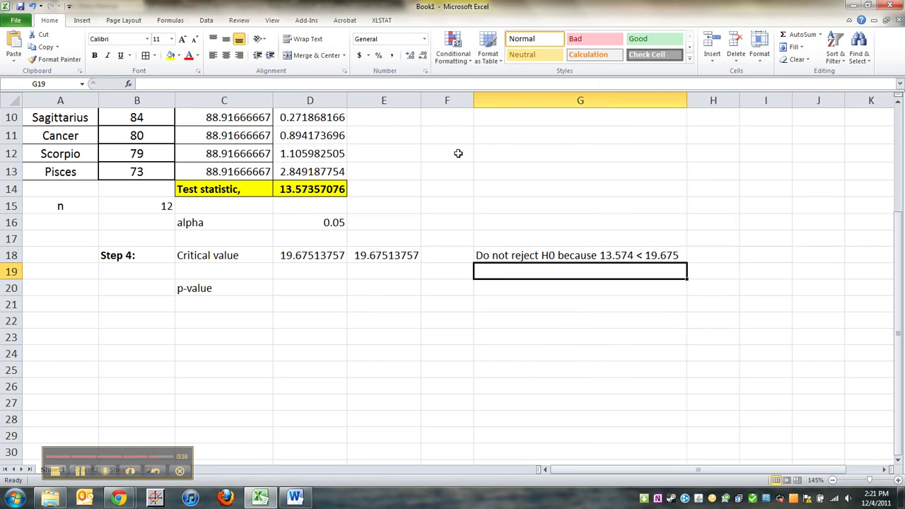
click(311, 285)
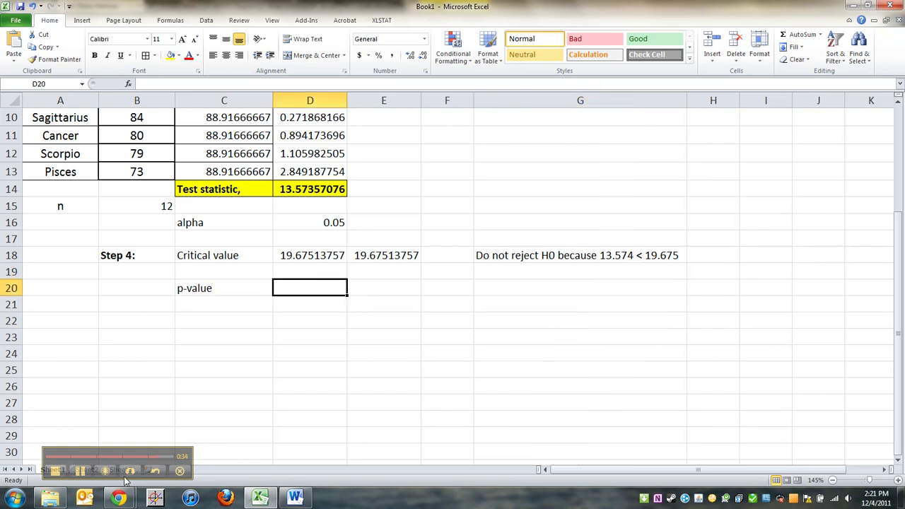
click(312, 283)
text(=)
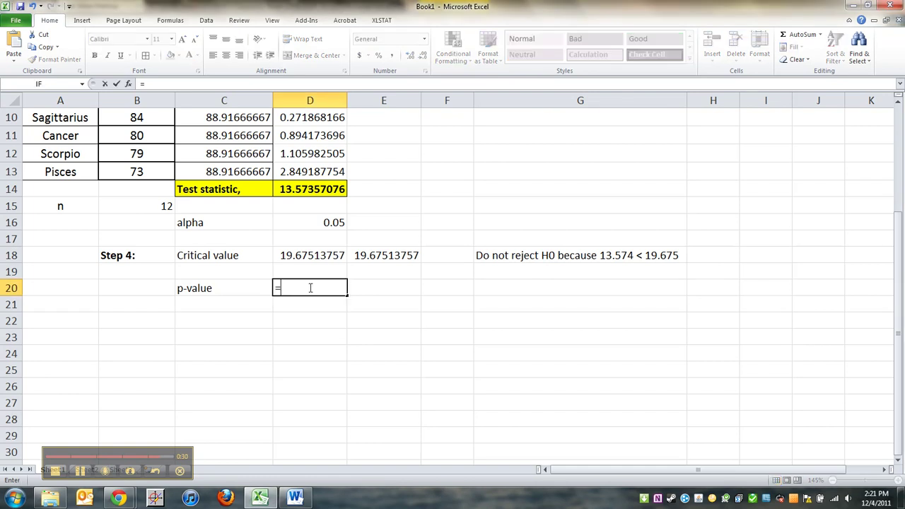
text(CHIS)
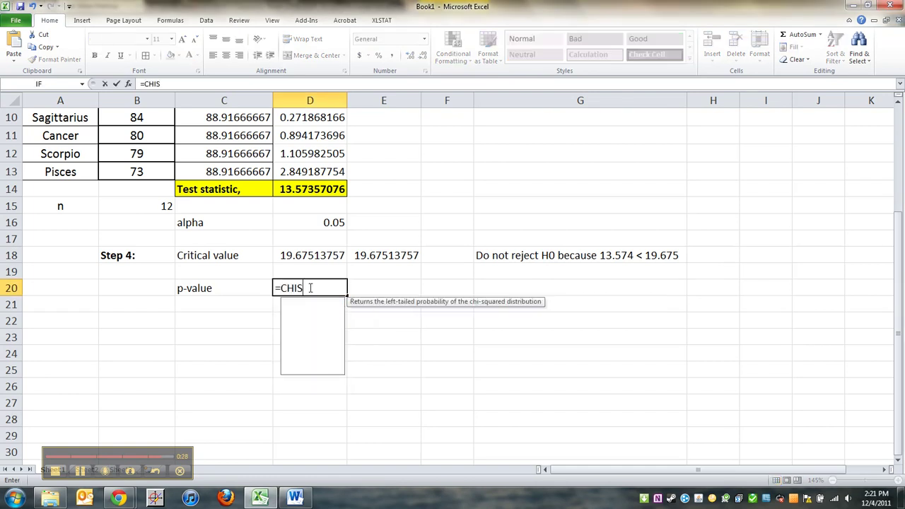
text(Q.DIST)
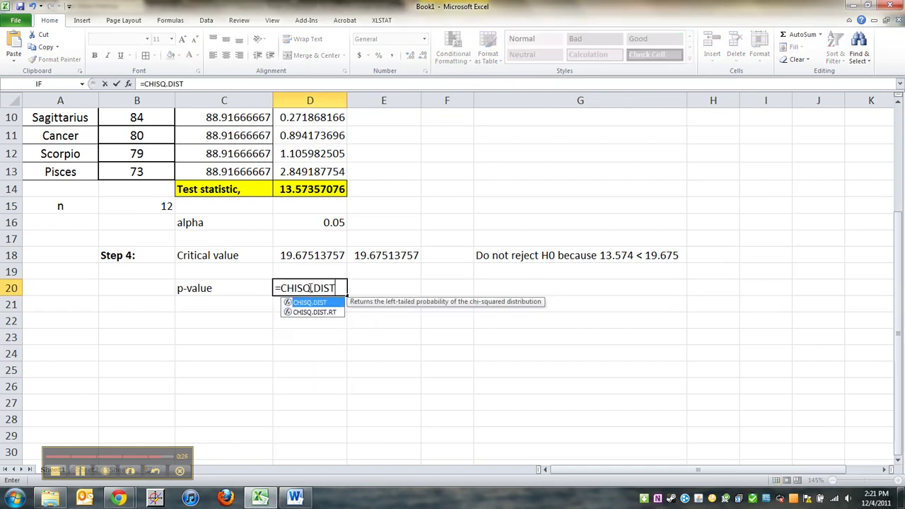
text(.RT)
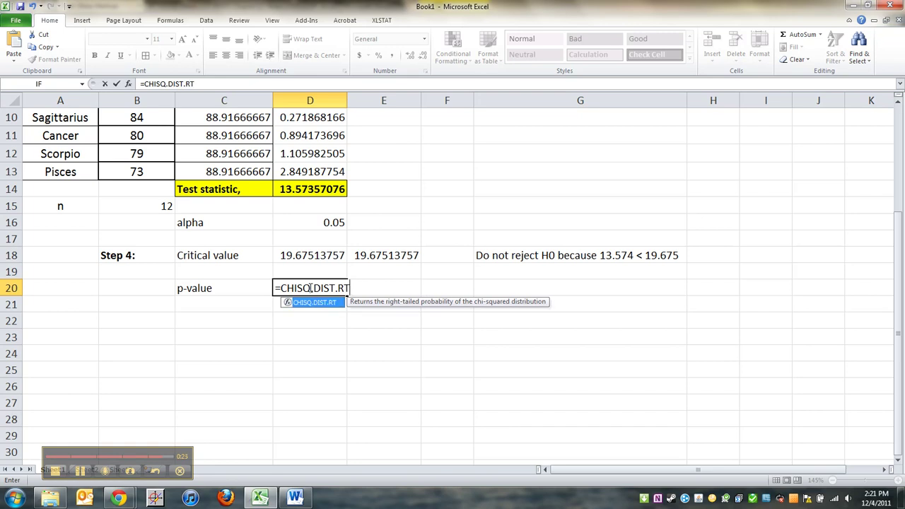
text(()
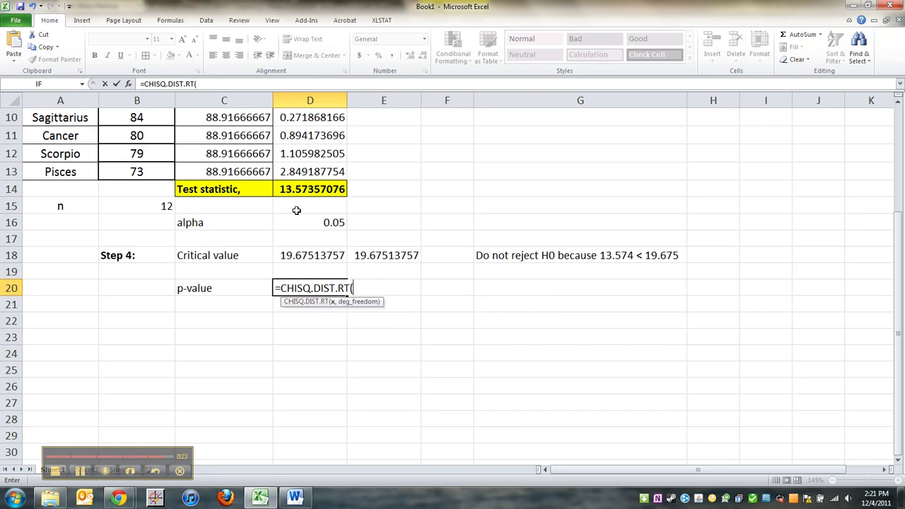
click(320, 191)
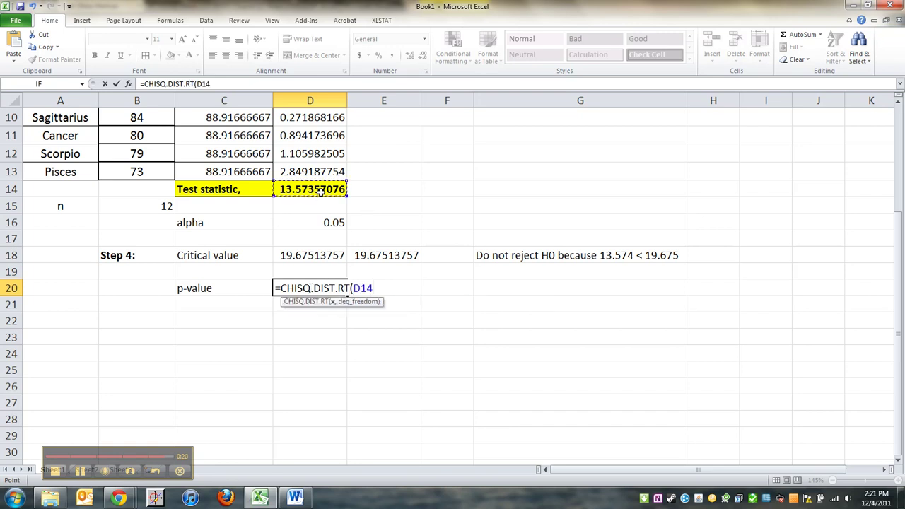
text(,)
click(139, 203)
text(-)
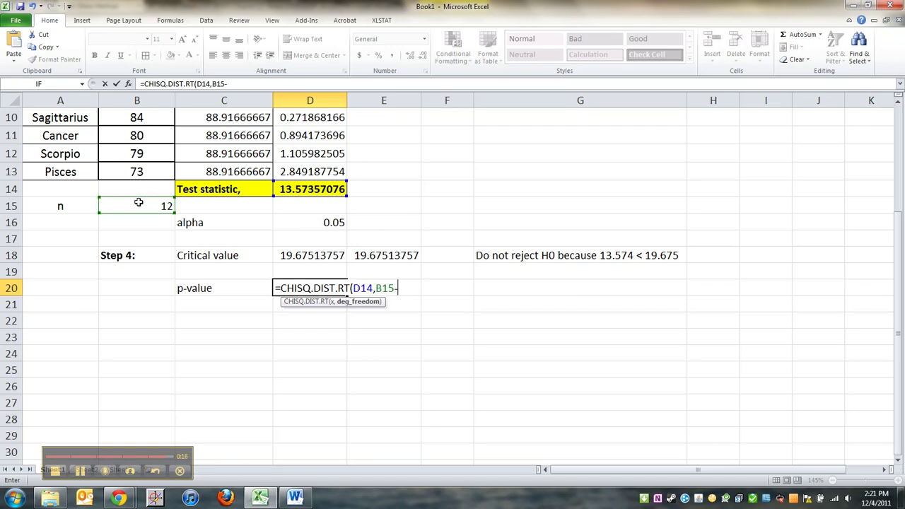
text(1))
key(Return)
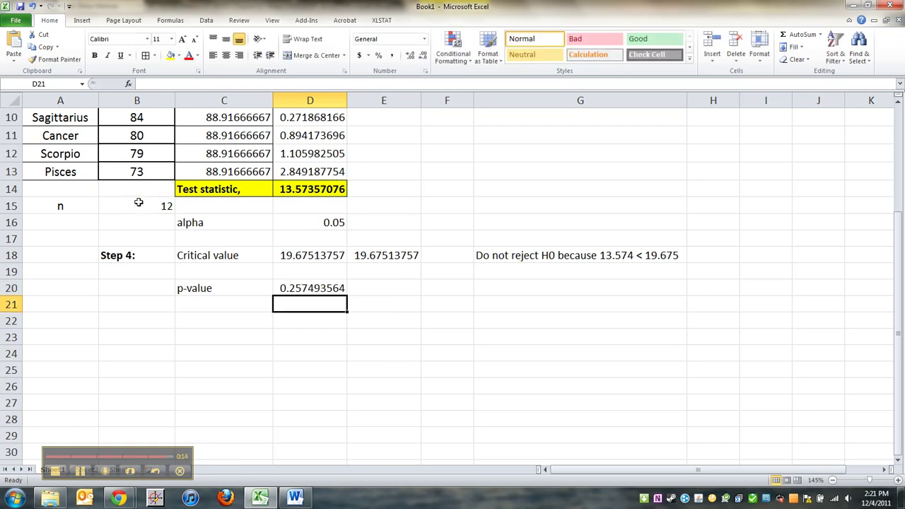
key(Up)
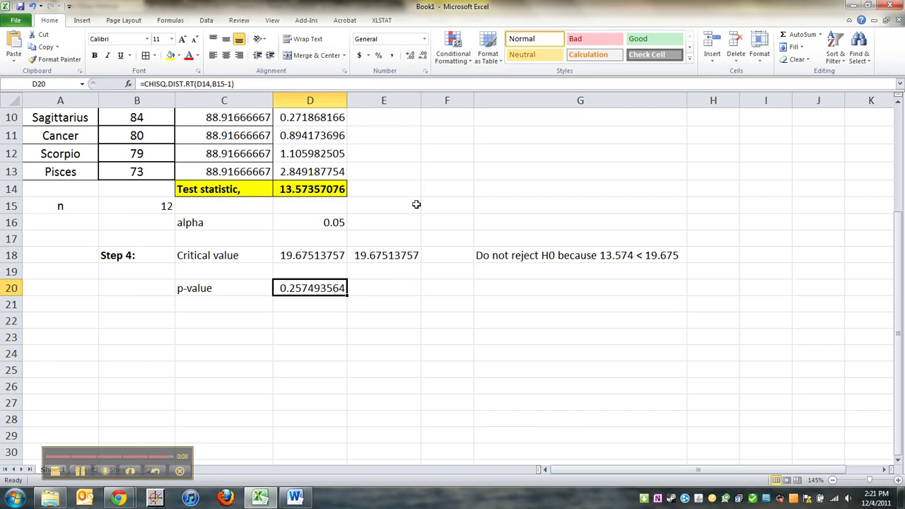
click(383, 289)
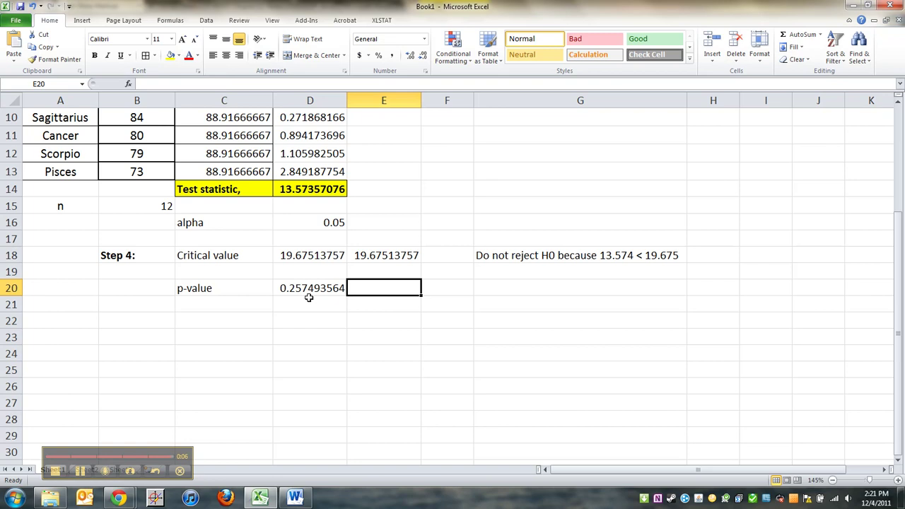